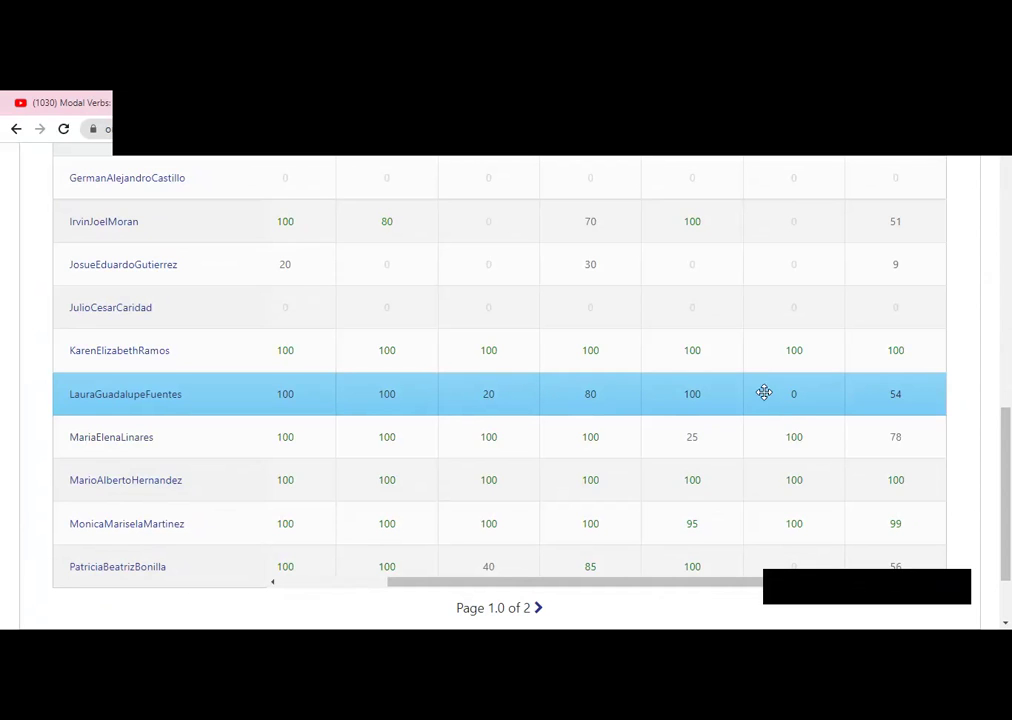
Open the second page of the gradebook and review its students' homework, average and midterm grades
{"action": "scroll", "coordinate": [955, 425], "scroll_direction": "down", "scroll_amount": 1}
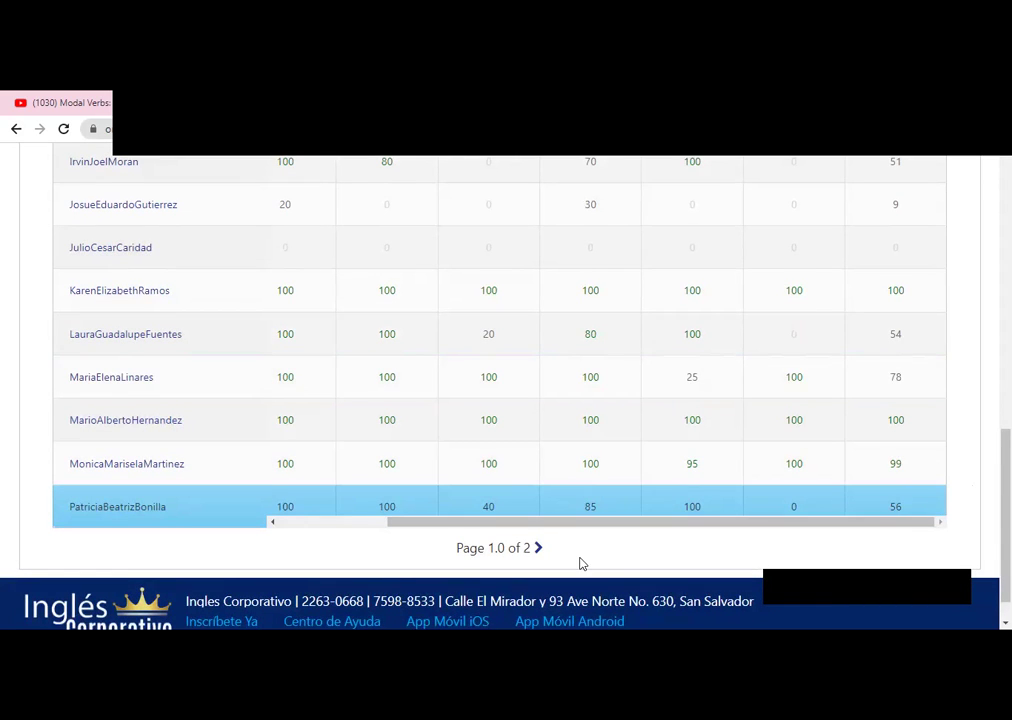
{"action": "left_click", "coordinate": [537, 549]}
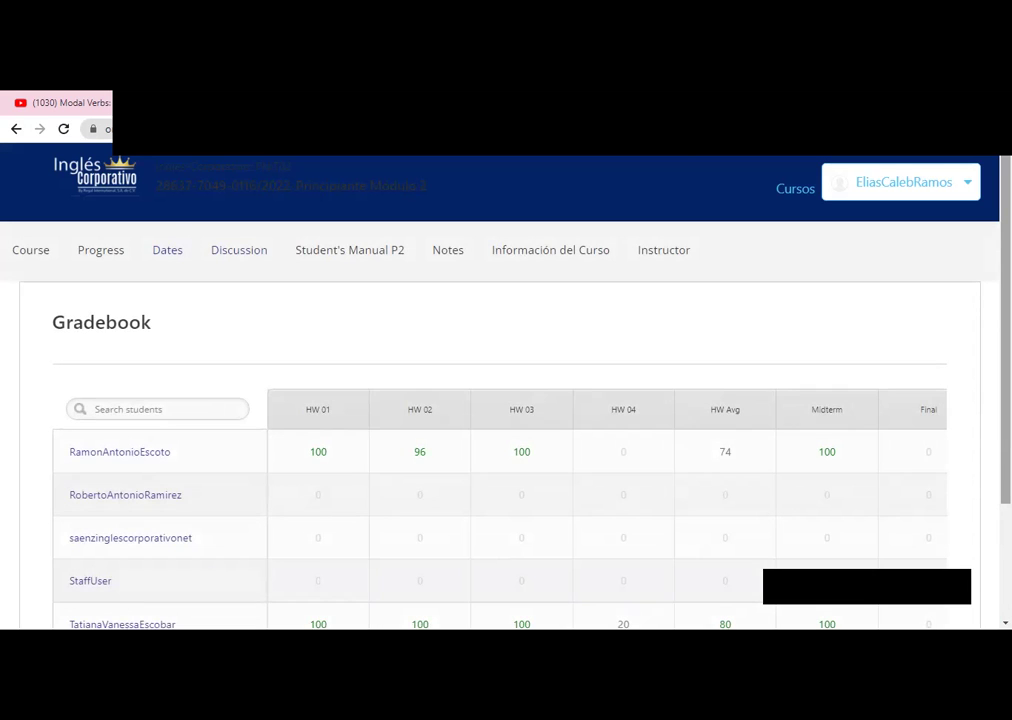
{"action": "scroll", "coordinate": [500, 400], "scroll_direction": "down", "scroll_amount": 2}
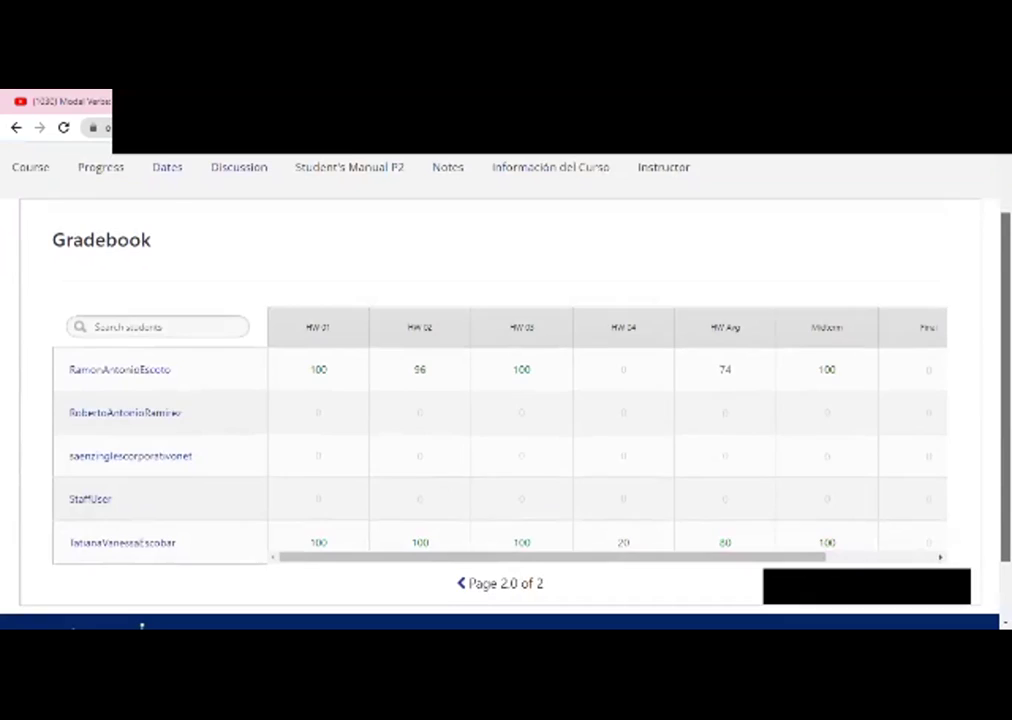
{"action": "scroll", "coordinate": [500, 400], "scroll_direction": "down", "scroll_amount": 1}
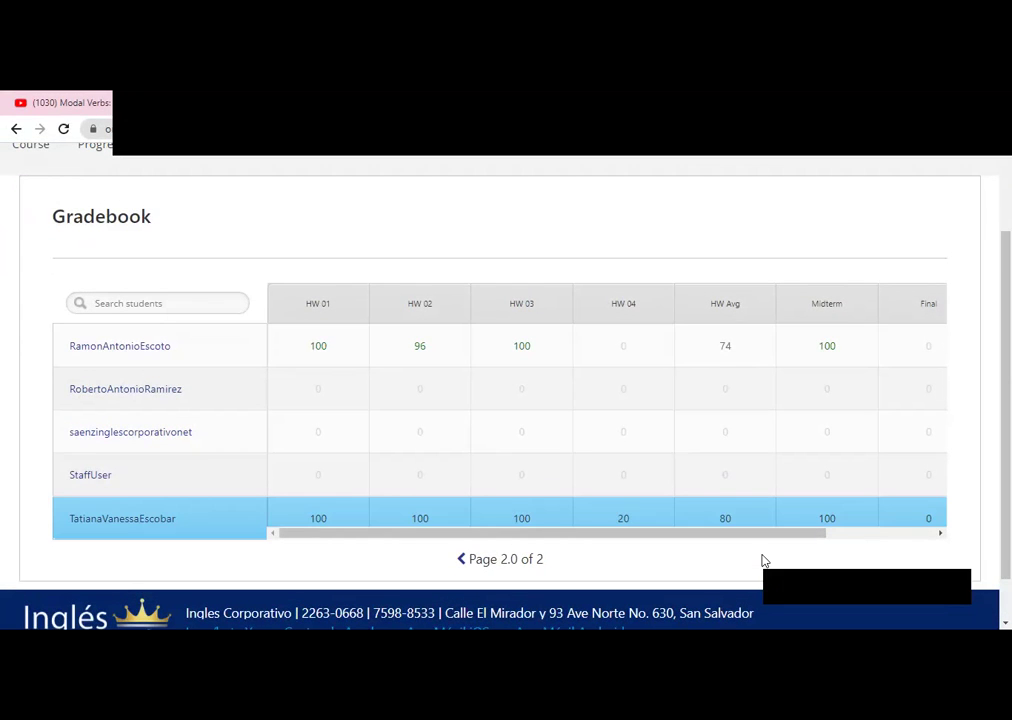
{"action": "left_click_drag", "start_coordinate": [782, 542], "coordinate": [606, 588]}
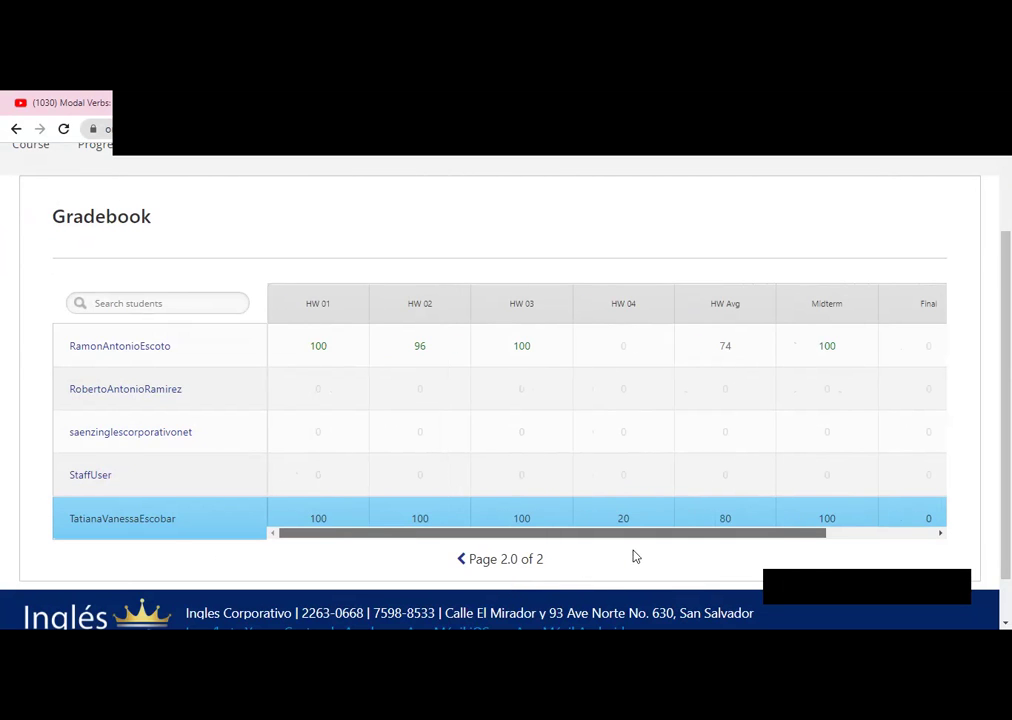
{"action": "left_click_drag", "start_coordinate": [796, 530], "coordinate": [626, 521]}
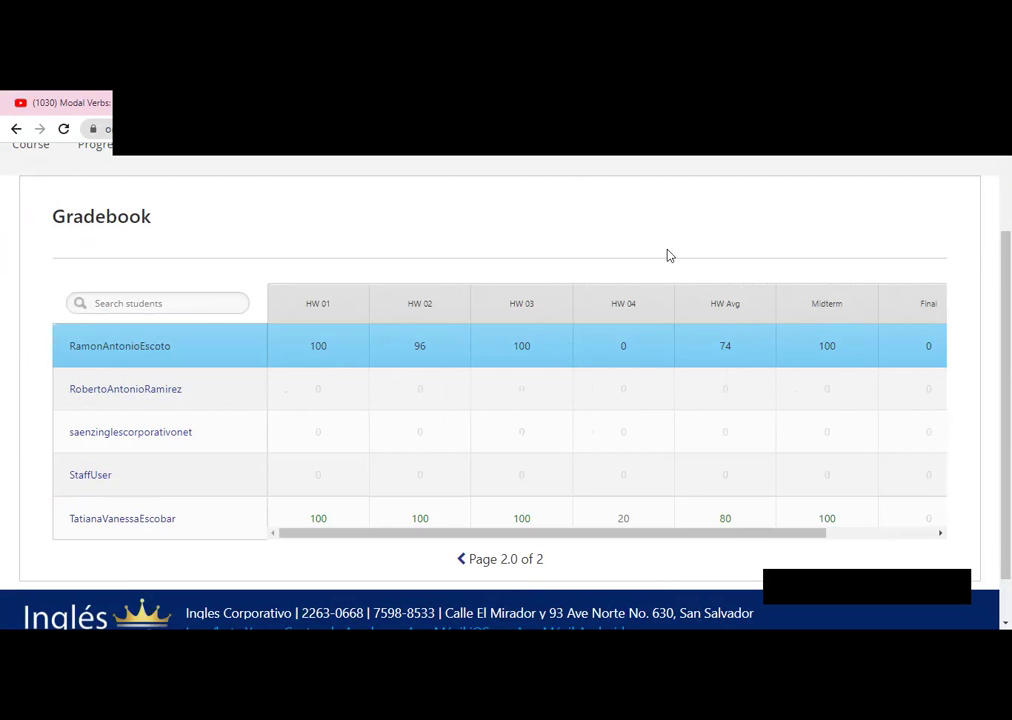
Return to the first page of the gradebook and review the grades through the last student listed
{"action": "left_click", "coordinate": [458, 563]}
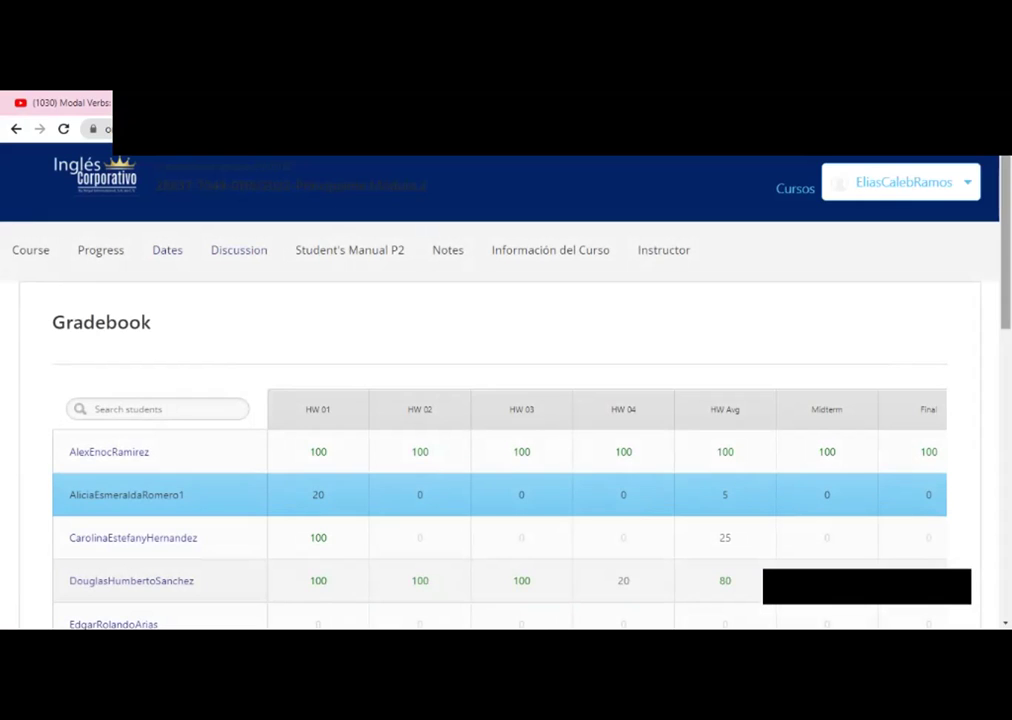
{"action": "scroll", "coordinate": [500, 450], "scroll_direction": "down", "scroll_amount": 2}
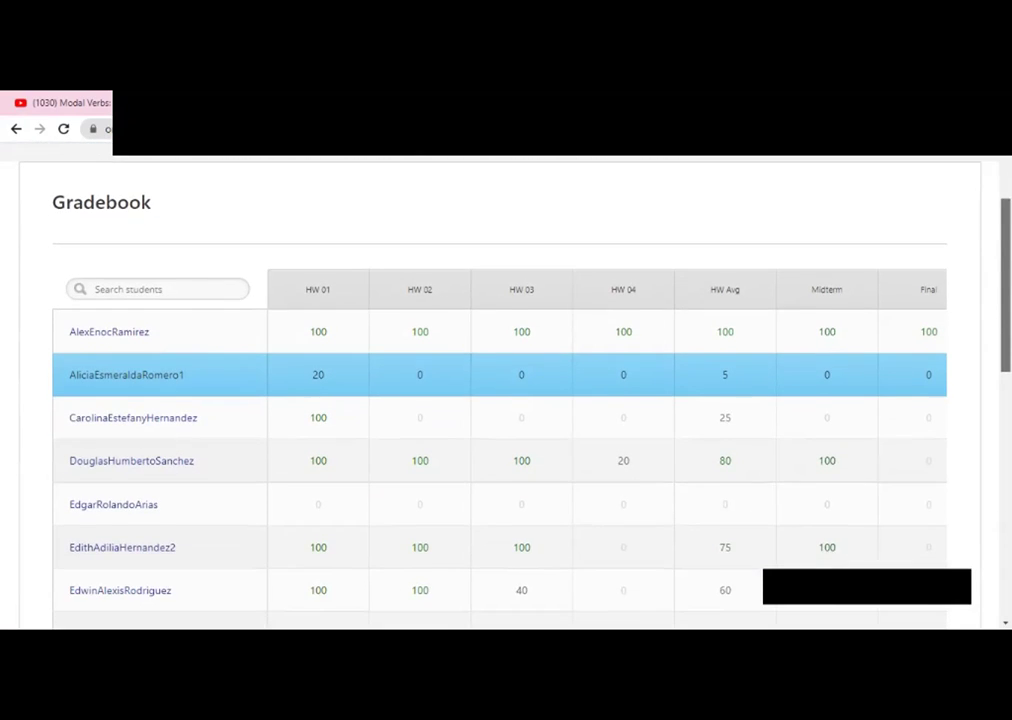
{"action": "scroll", "coordinate": [500, 450], "scroll_direction": "down", "scroll_amount": 4}
{"action": "scroll", "coordinate": [500, 450], "scroll_direction": "down", "scroll_amount": 4}
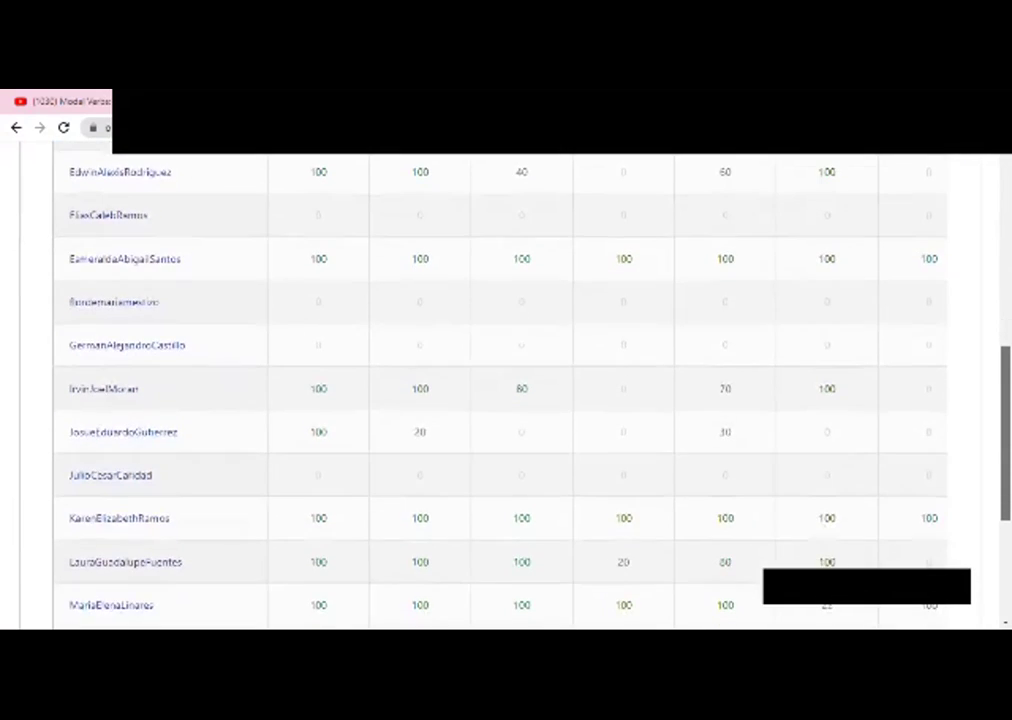
{"action": "scroll", "coordinate": [500, 400], "scroll_direction": "down", "scroll_amount": 4}
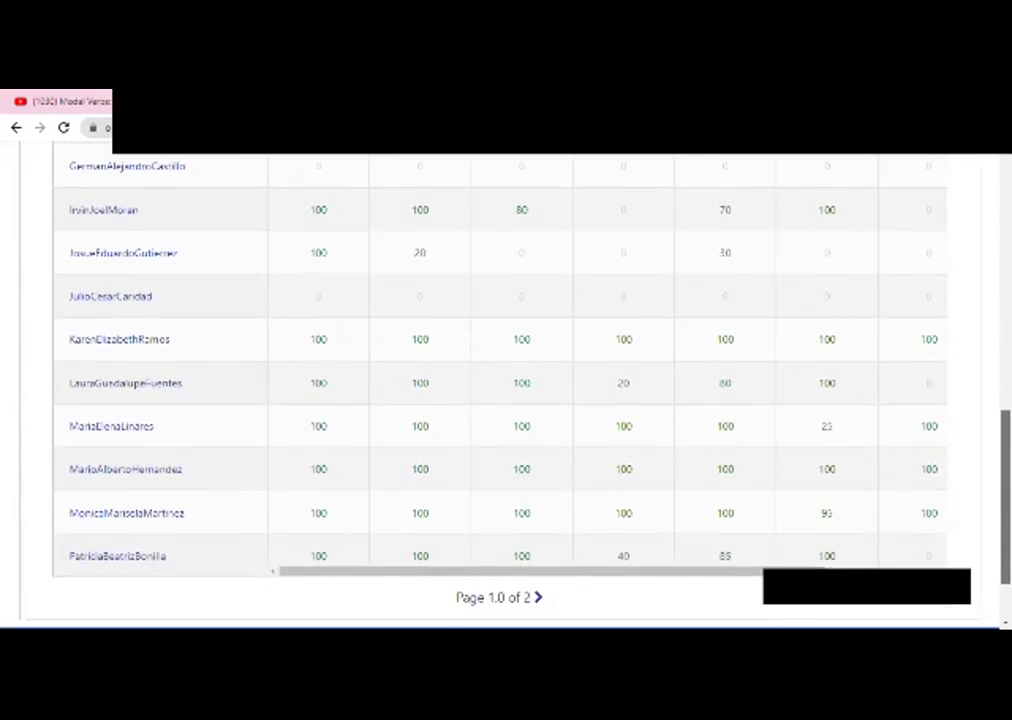
{"action": "scroll", "coordinate": [500, 400], "scroll_direction": "down", "scroll_amount": 2}
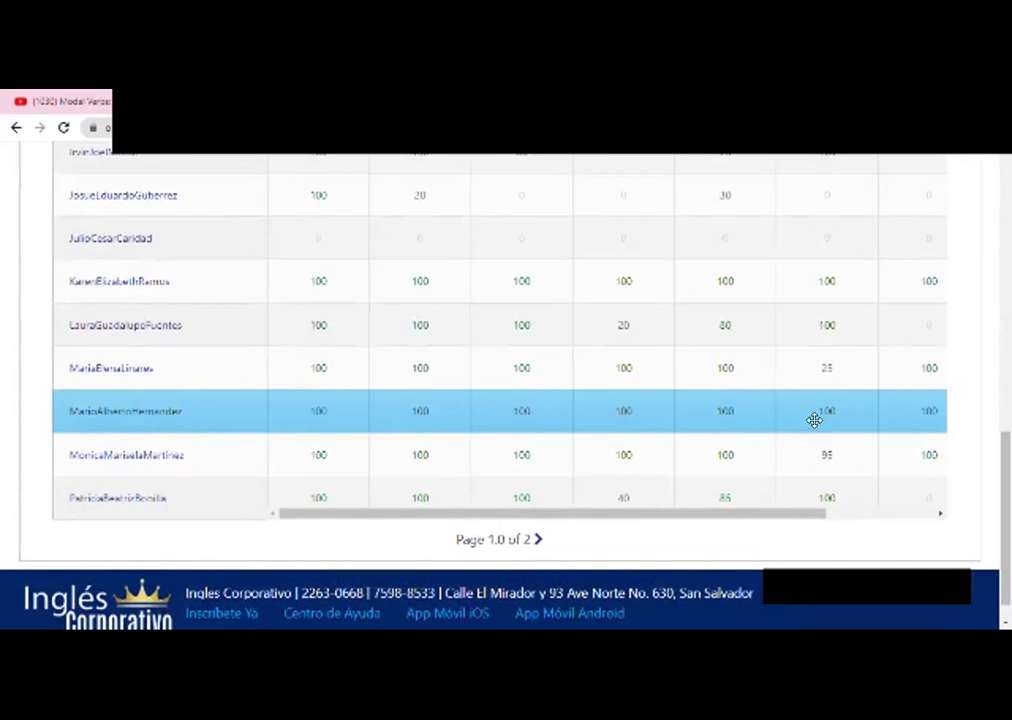
{"action": "left_click_drag", "start_coordinate": [444, 514], "coordinate": [380, 524]}
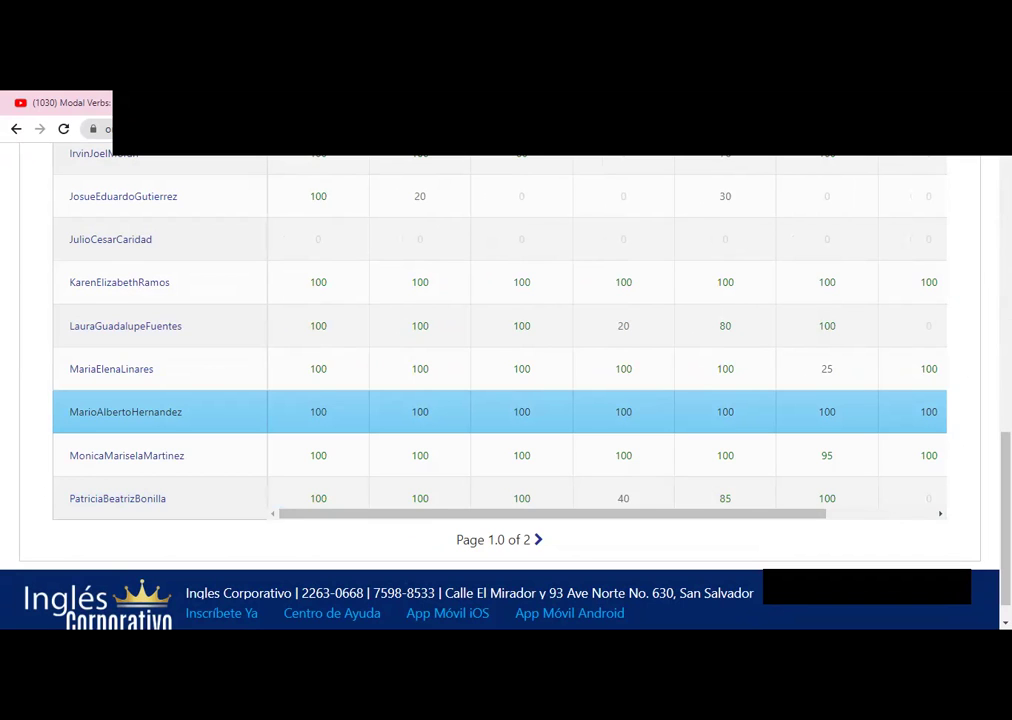
{"action": "scroll", "coordinate": [500, 350], "scroll_direction": "down", "scroll_amount": 1}
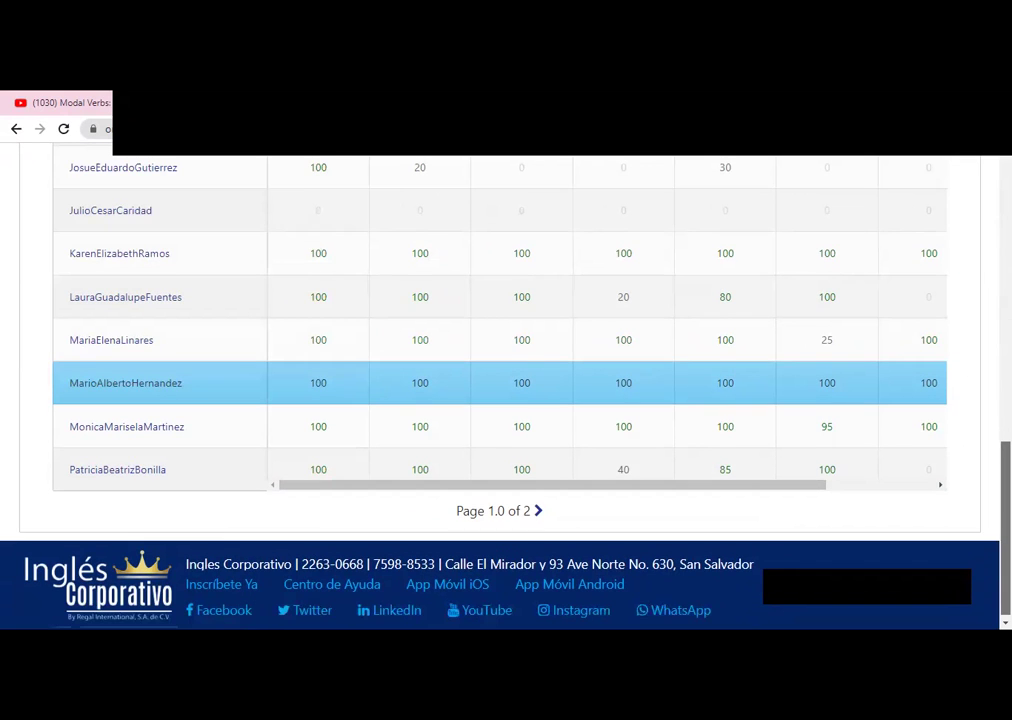
Go back to the first students on the page and examine their homework, HW Avg, Midterm and Final grades
{"action": "scroll", "coordinate": [500, 390], "scroll_direction": "up", "scroll_amount": 3}
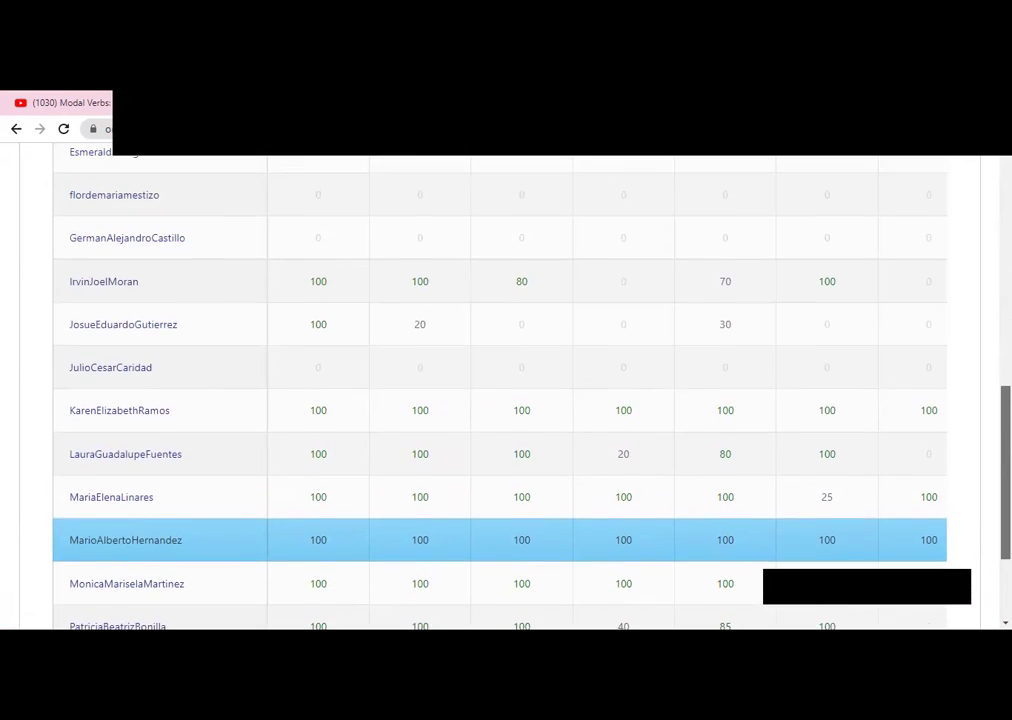
{"action": "scroll", "coordinate": [576, 292], "scroll_direction": "up", "scroll_amount": 3}
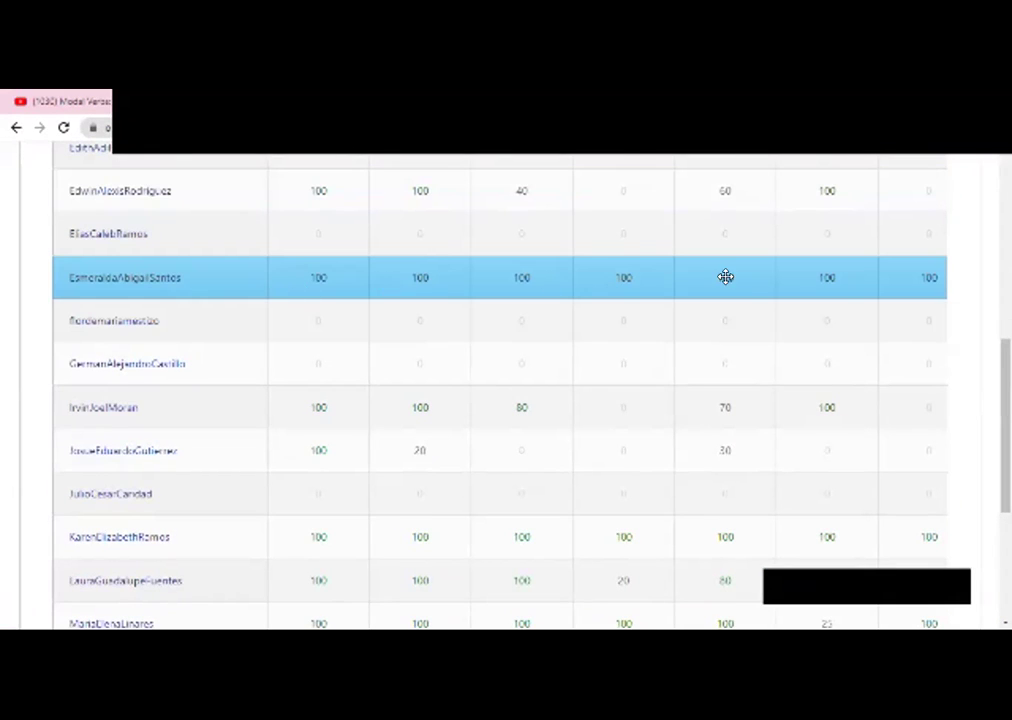
{"action": "scroll", "coordinate": [726, 320], "scroll_direction": "up", "scroll_amount": 1}
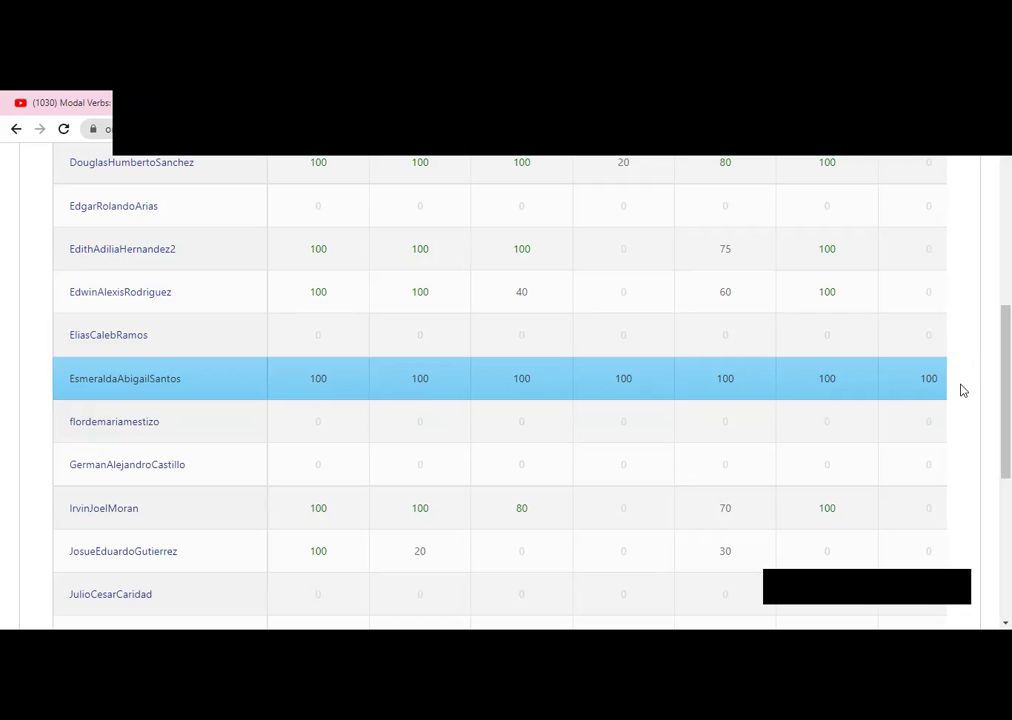
{"action": "scroll", "coordinate": [500, 390], "scroll_direction": "up", "scroll_amount": 3}
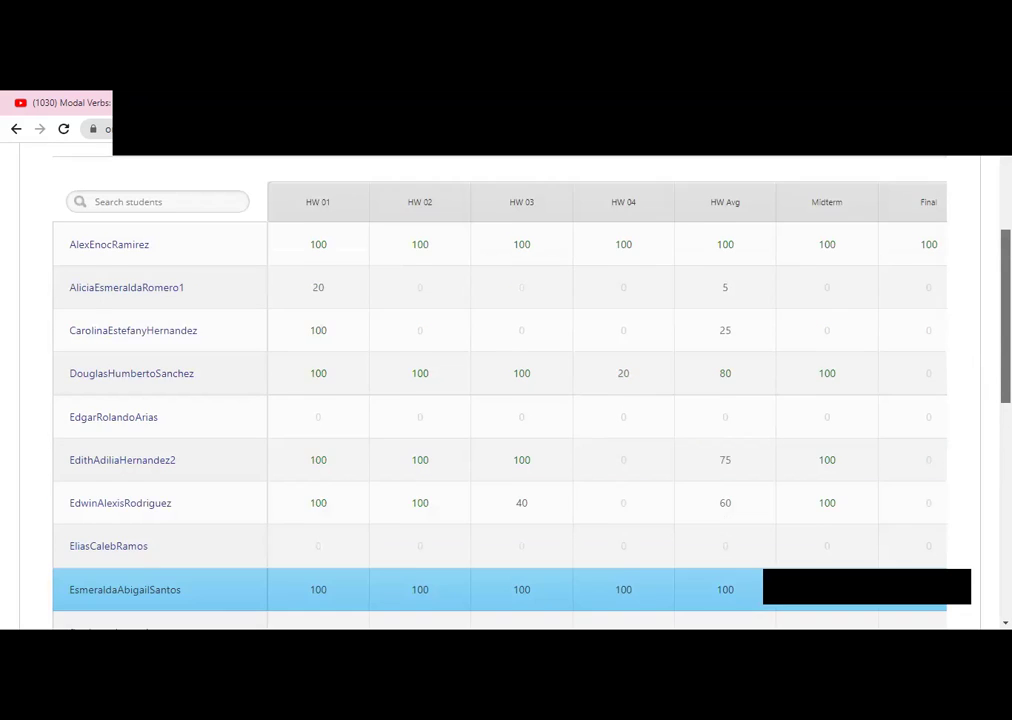
{"action": "scroll", "coordinate": [500, 390], "scroll_direction": "down", "scroll_amount": 2}
{"action": "scroll", "coordinate": [500, 390], "scroll_direction": "up", "scroll_amount": 1}
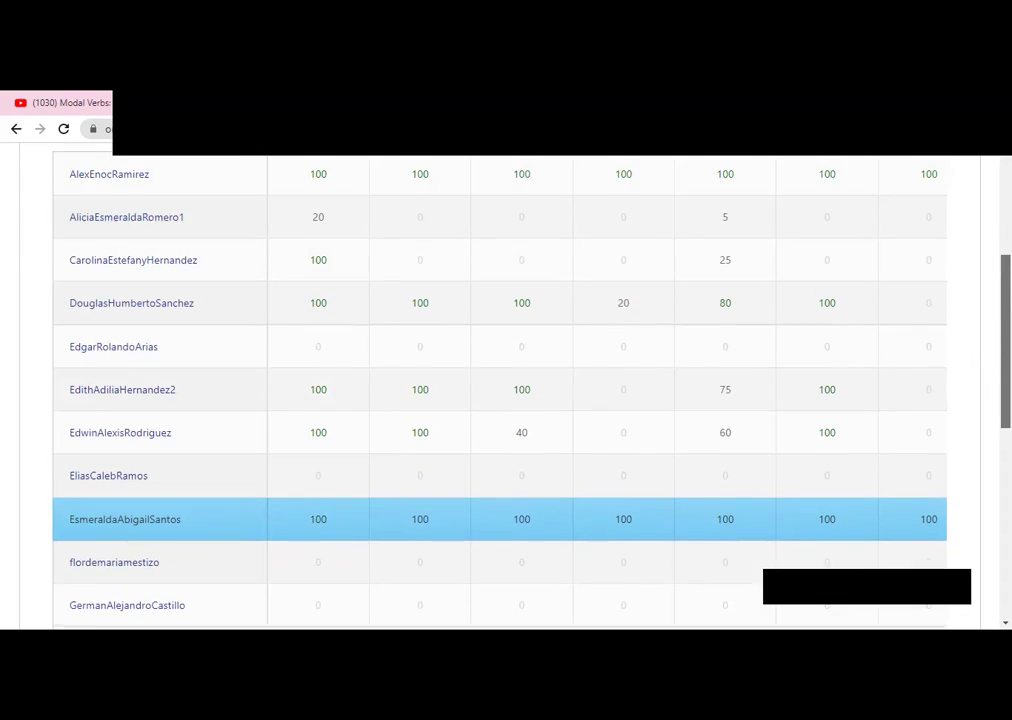
{"action": "scroll", "coordinate": [500, 390], "scroll_direction": "up", "scroll_amount": 1}
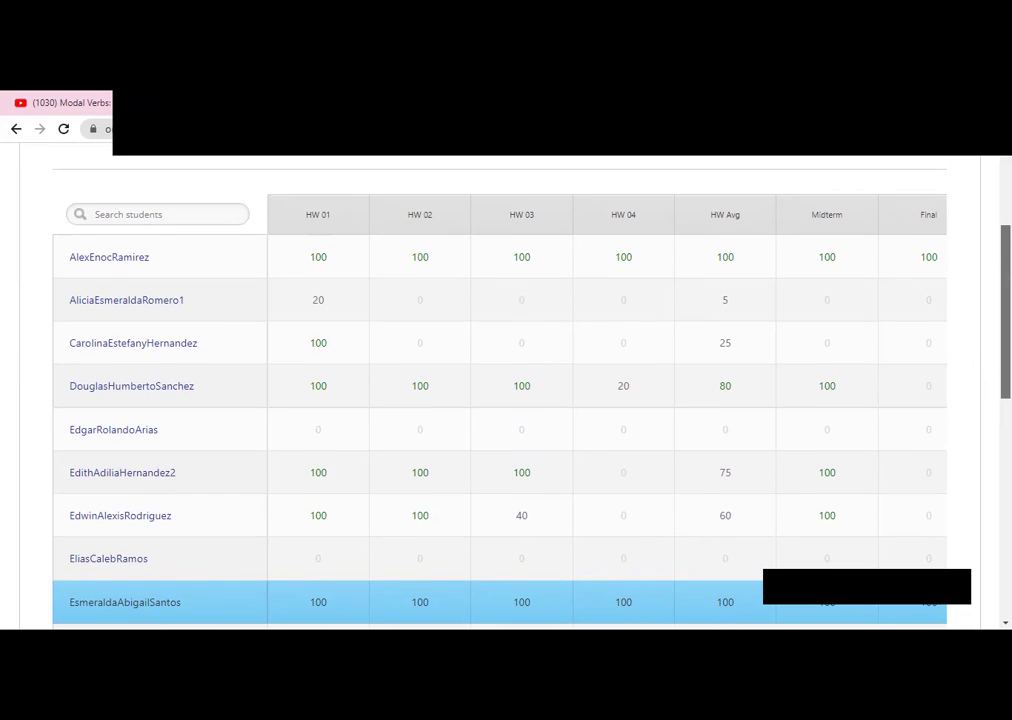
{"action": "scroll", "coordinate": [500, 390], "scroll_direction": "up", "scroll_amount": 1}
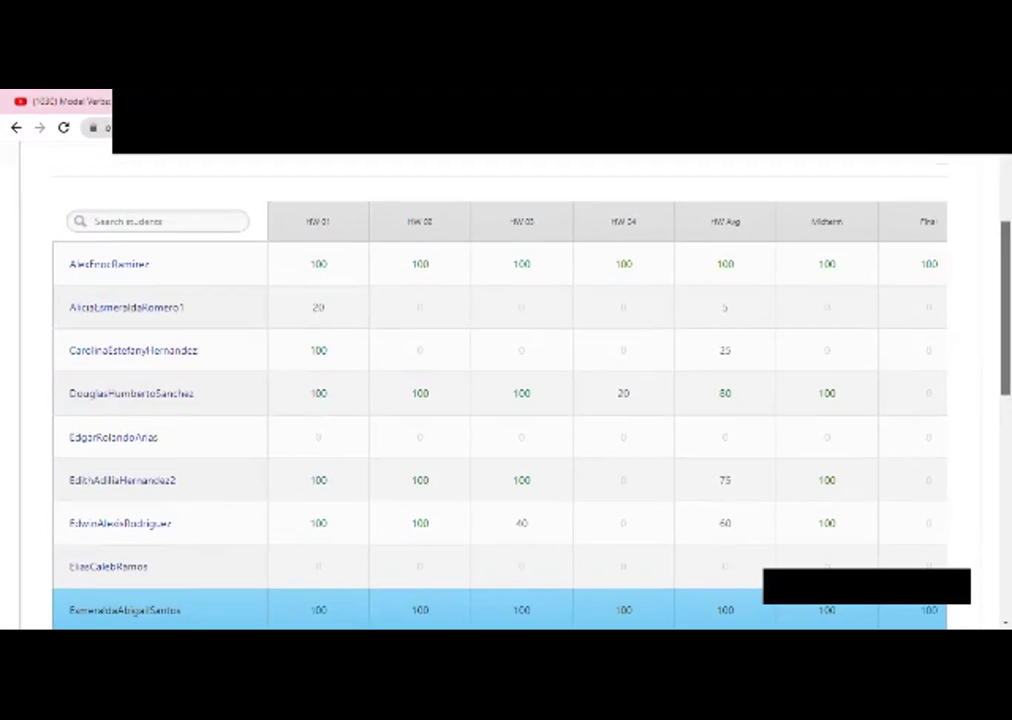
{"action": "scroll", "coordinate": [500, 390], "scroll_direction": "down", "scroll_amount": 1}
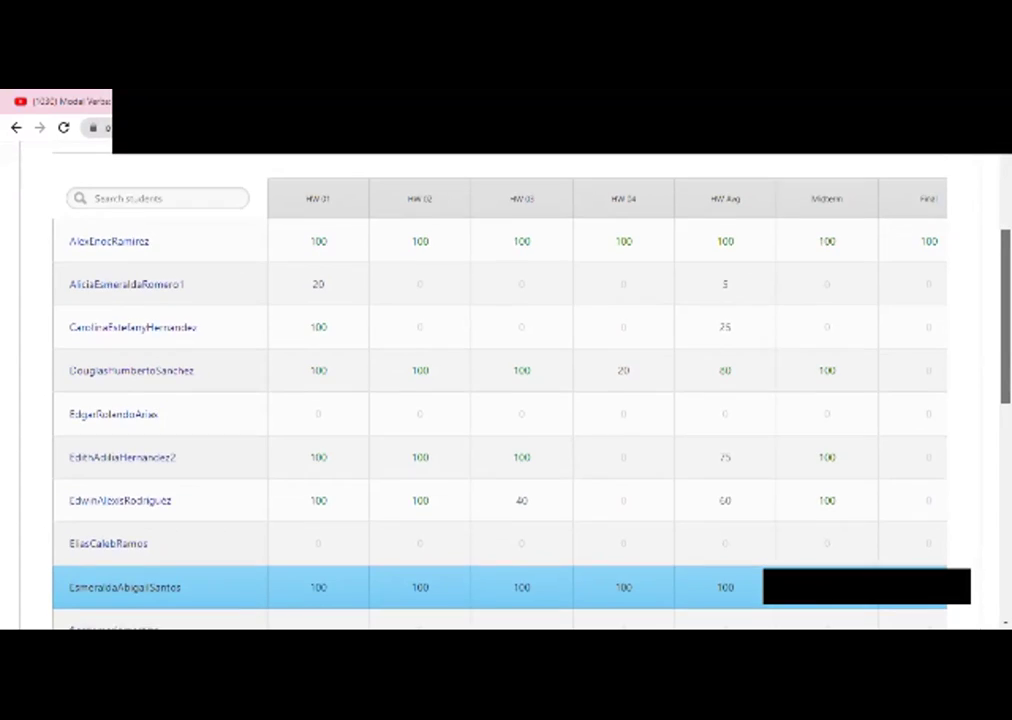
{"action": "scroll", "coordinate": [500, 390], "scroll_direction": "down", "scroll_amount": 1}
{"action": "scroll", "coordinate": [500, 390], "scroll_direction": "up", "scroll_amount": 1}
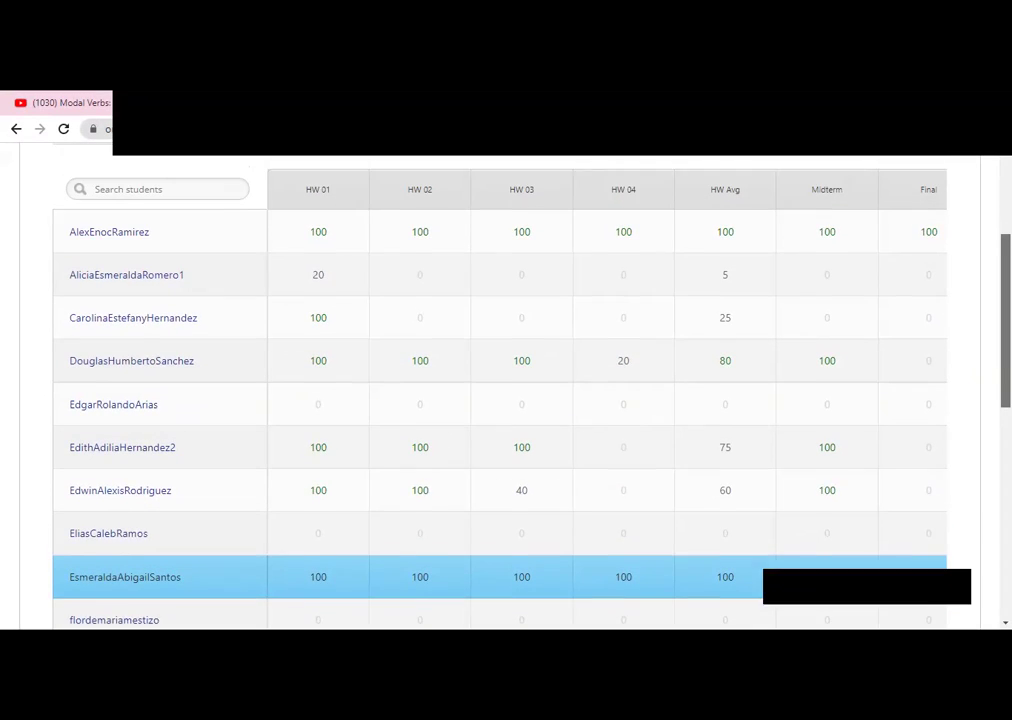
{"action": "scroll", "coordinate": [500, 390], "scroll_direction": "down", "scroll_amount": 1}
{"action": "scroll", "coordinate": [500, 390], "scroll_direction": "down", "scroll_amount": 1}
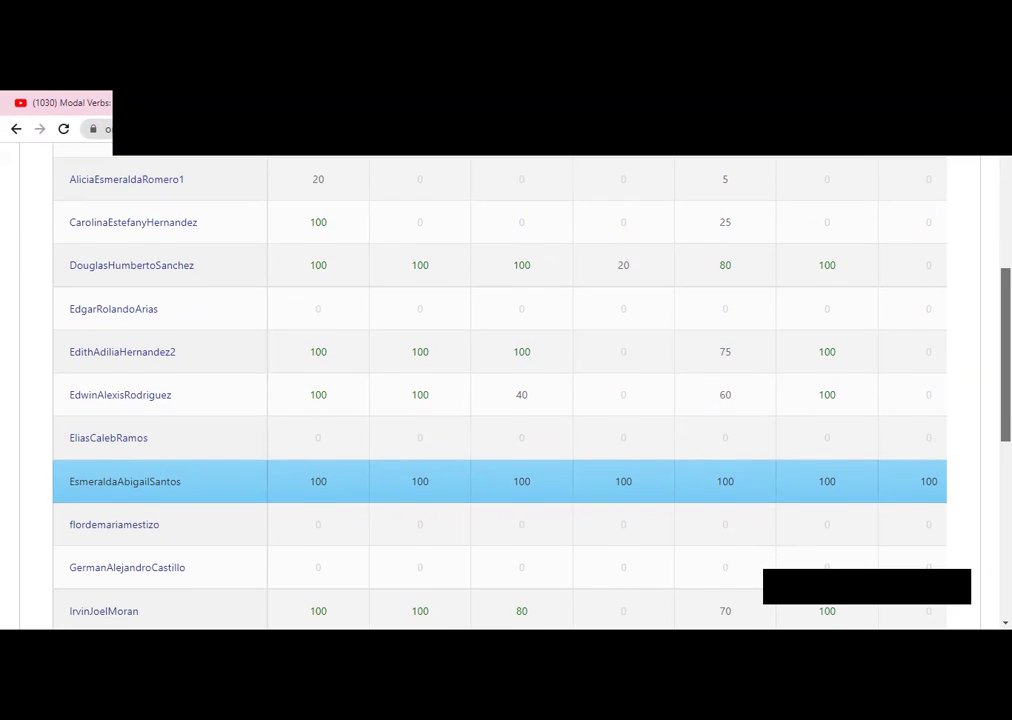
{"action": "scroll", "coordinate": [500, 390], "scroll_direction": "up", "scroll_amount": 2}
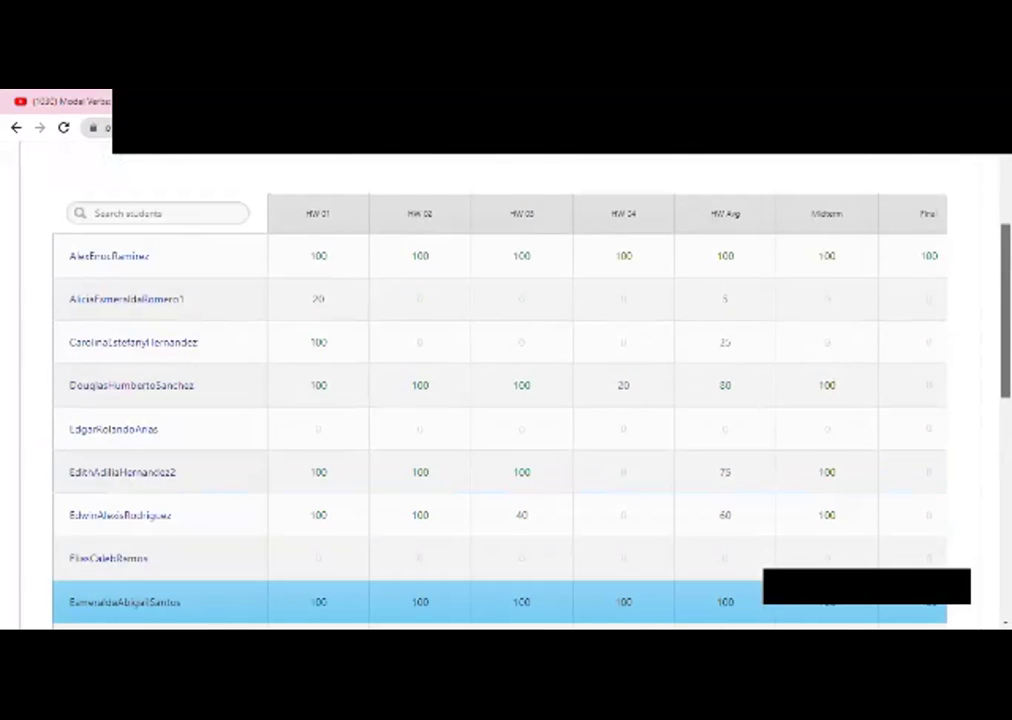
{"action": "scroll", "coordinate": [500, 390], "scroll_direction": "down", "scroll_amount": 1}
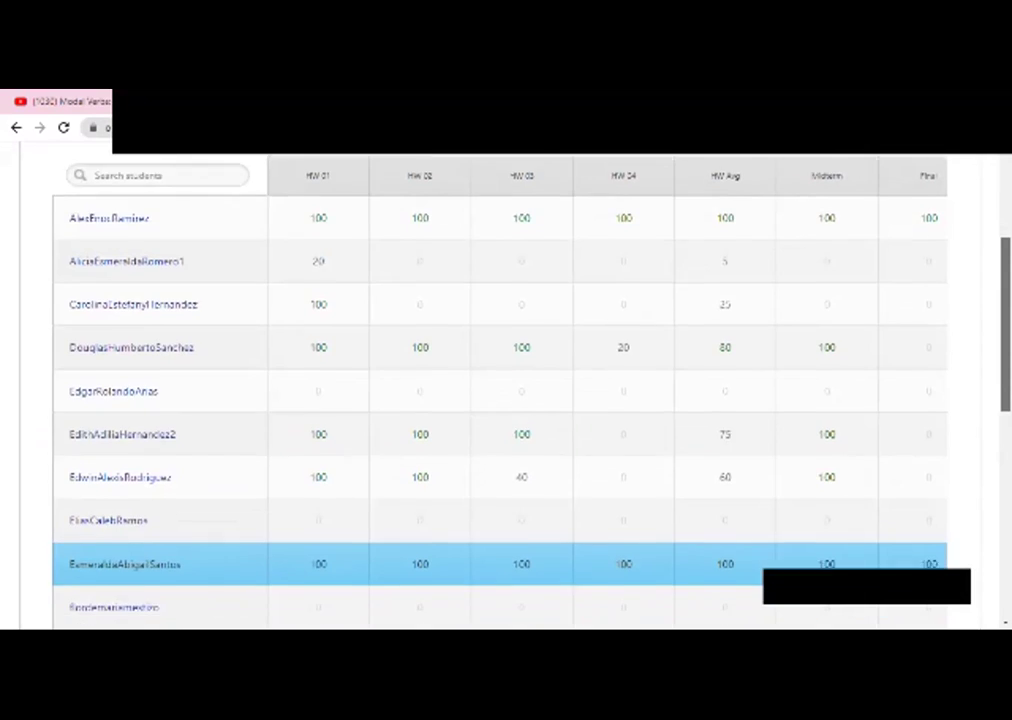
Compare the homework and exam grades of the students in the middle and end of the page
{"action": "scroll", "coordinate": [500, 390], "scroll_direction": "down", "scroll_amount": 3}
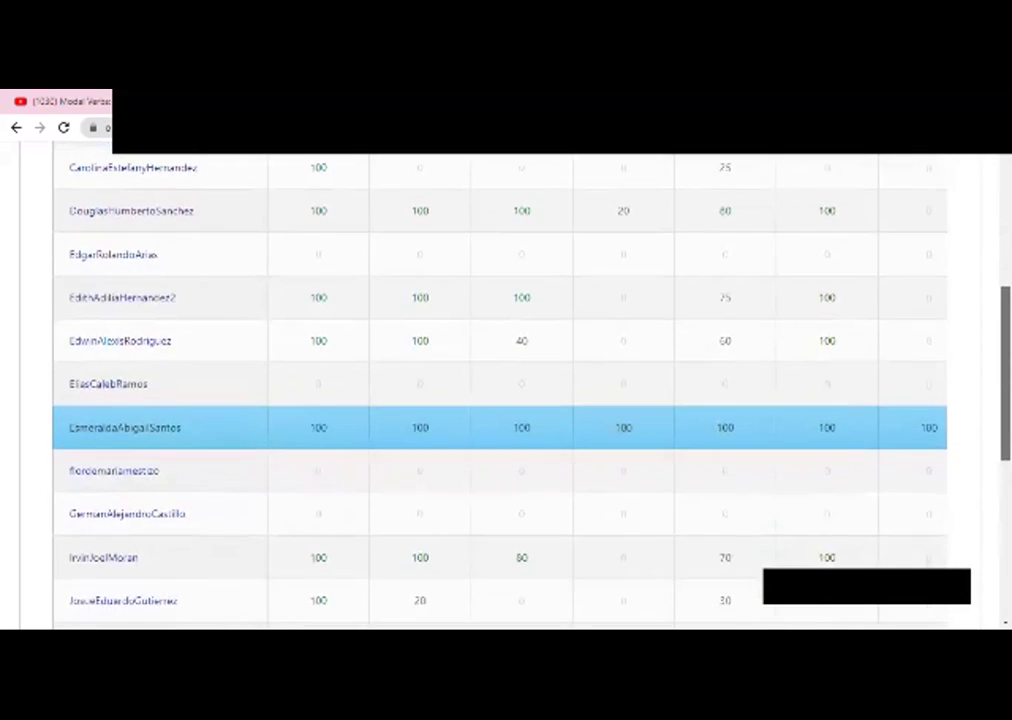
{"action": "scroll", "coordinate": [500, 390], "scroll_direction": "down", "scroll_amount": 3}
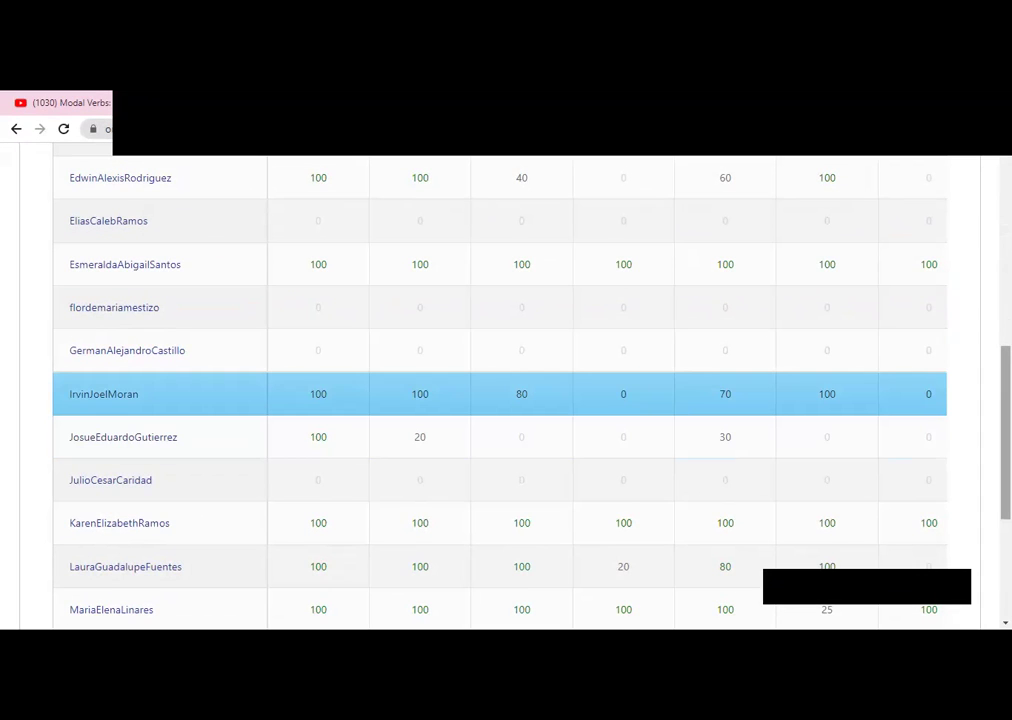
{"action": "scroll", "coordinate": [500, 390], "scroll_direction": "up", "scroll_amount": 5}
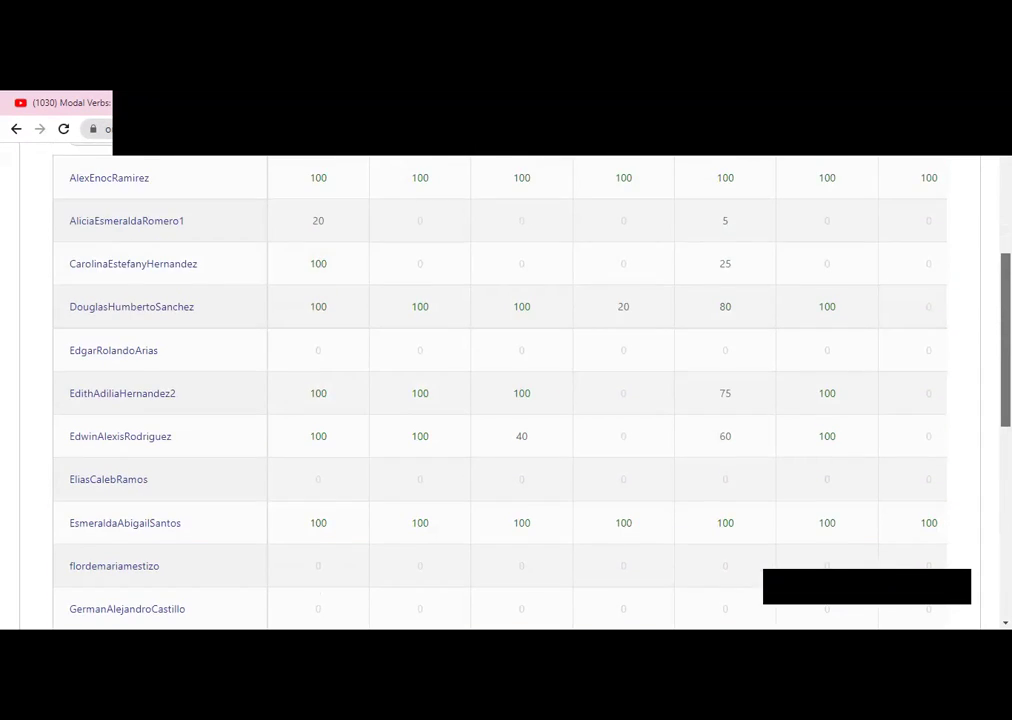
{"action": "scroll", "coordinate": [813, 388], "scroll_direction": "down", "scroll_amount": 3}
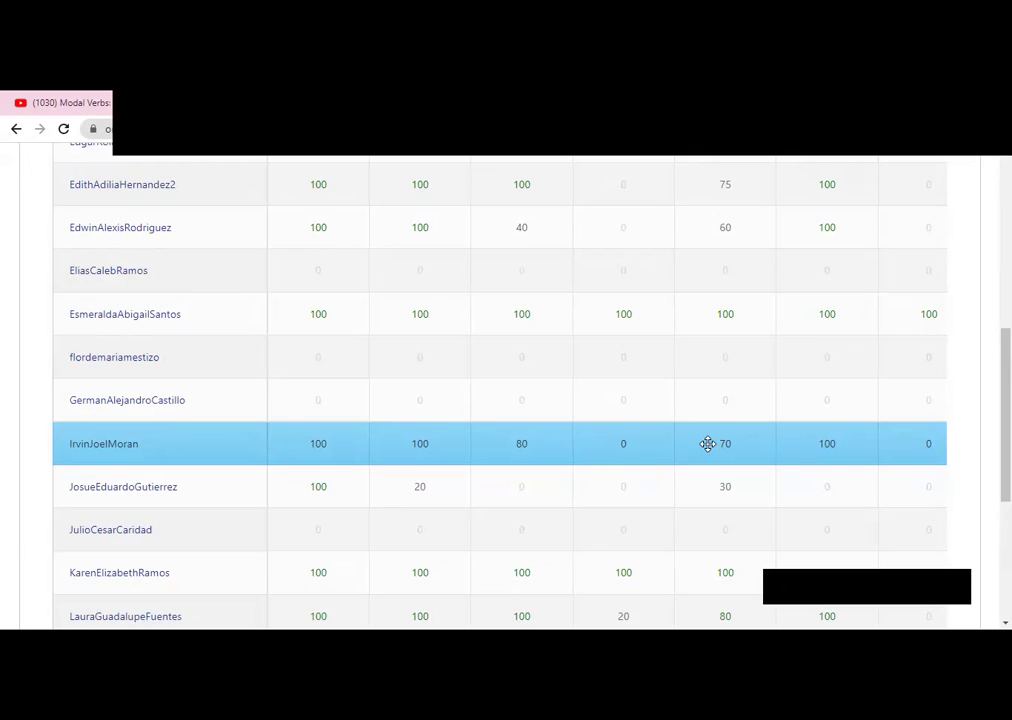
{"action": "mouse_move", "coordinate": [707, 443]}
{"action": "scroll", "coordinate": [500, 390], "scroll_direction": "up", "scroll_amount": 1}
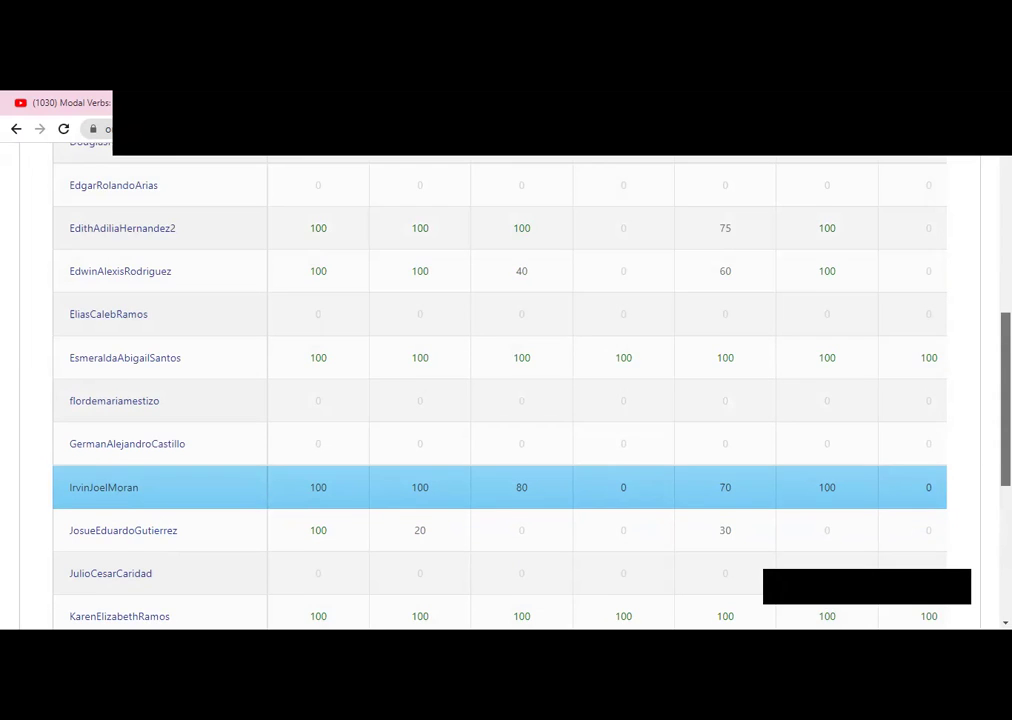
{"action": "scroll", "coordinate": [500, 390], "scroll_direction": "down", "scroll_amount": 2}
{"action": "scroll", "coordinate": [500, 390], "scroll_direction": "down", "scroll_amount": 1}
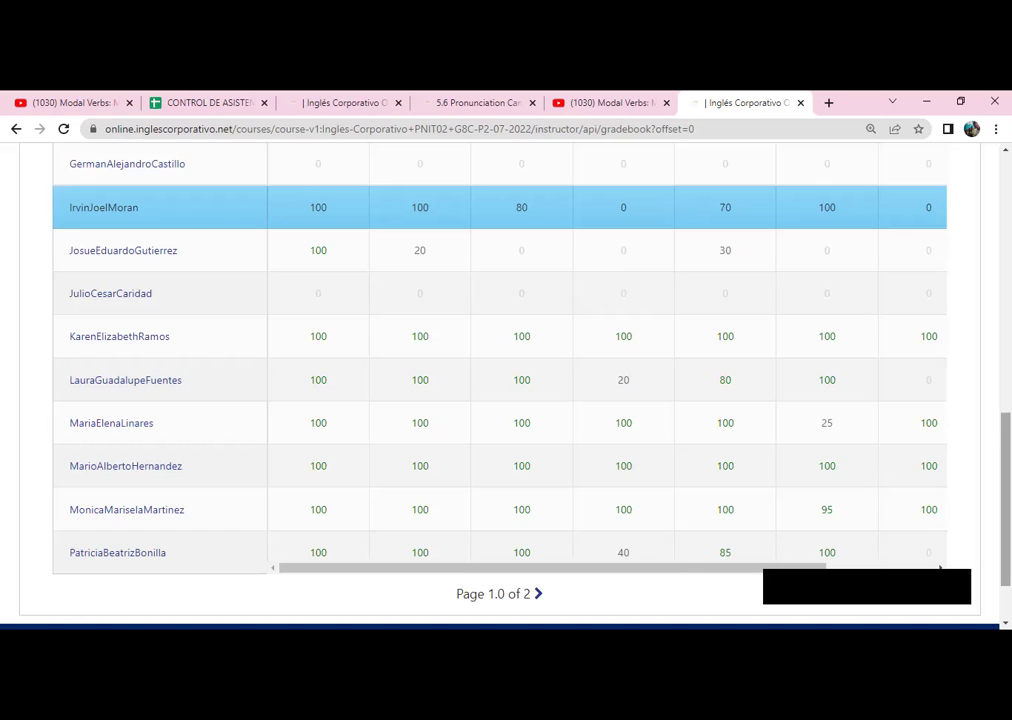
Switch to the attendance control spreadsheet and view row 6 across the grade columns up to FINALIZO
{"action": "left_click", "coordinate": [217, 100]}
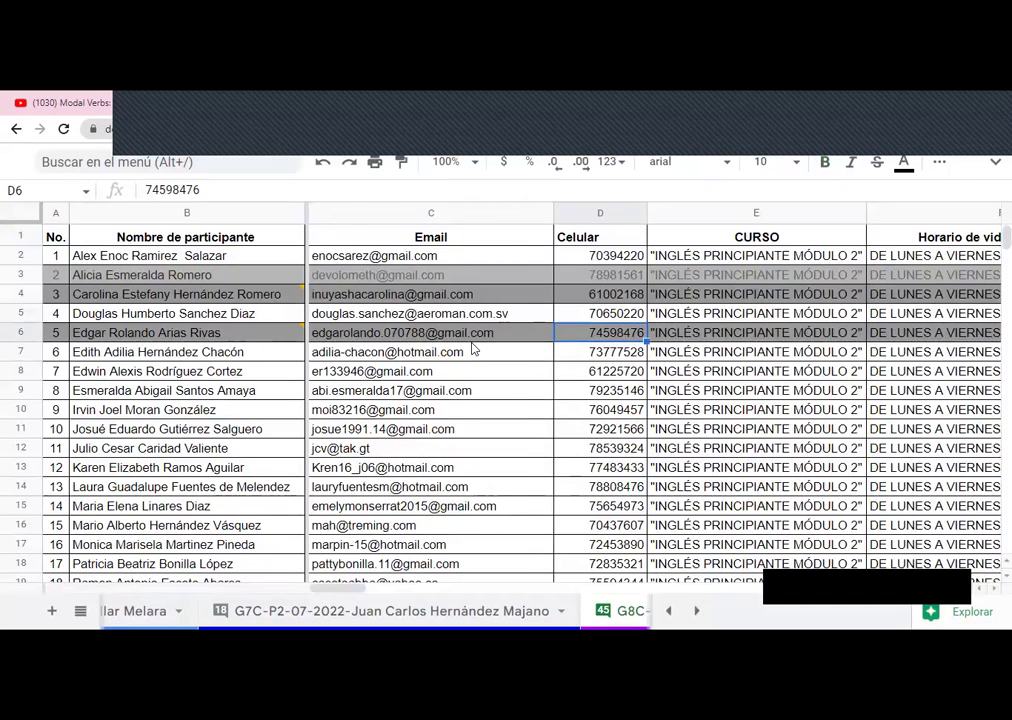
{"action": "key", "text": "Right"}
{"action": "key", "text": "Right"}
{"action": "key", "text": "Right"}
{"action": "key", "text": "Right"}
{"action": "key", "text": "Right"}
{"action": "key", "text": "Right"}
{"action": "key", "text": "Right"}
{"action": "key", "text": "Right"}
{"action": "key", "text": "Right"}
{"action": "key", "text": "Right"}
{"action": "key", "text": "Right"}
{"action": "key", "text": "Right"}
{"action": "key", "text": "Right"}
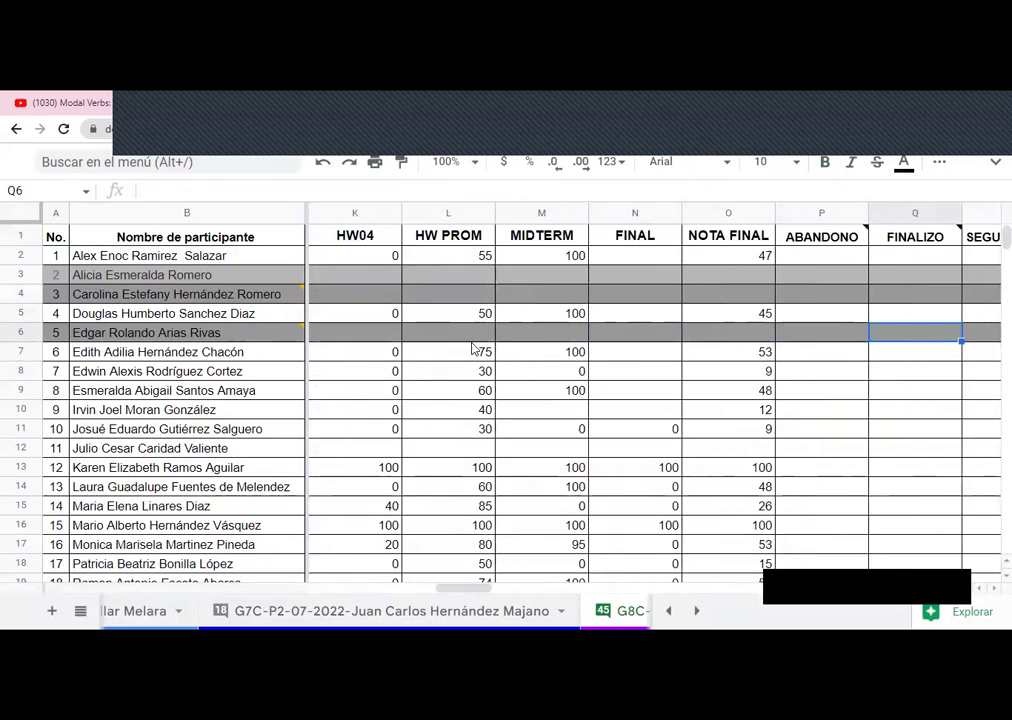
Continue along row 6 through the daily attendance and minutes columns to VIERNES 12
{"action": "key", "text": "Right"}
{"action": "key", "text": "Right"}
{"action": "key", "text": "Right"}
{"action": "key", "text": "Right"}
{"action": "key", "text": "Right"}
{"action": "key", "text": "Right"}
{"action": "key", "text": "Right"}
{"action": "key", "text": "Right"}
{"action": "key", "text": "Right"}
{"action": "key", "text": "Right"}
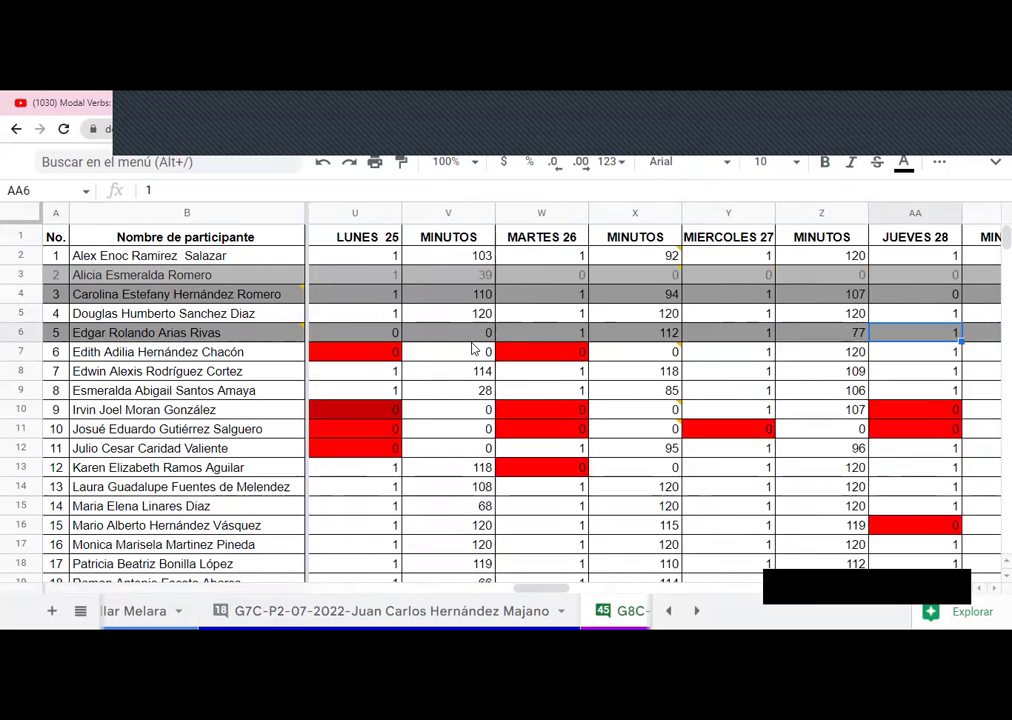
{"action": "key", "text": "Right"}
{"action": "key", "text": "Right"}
{"action": "key", "text": "Right"}
{"action": "key", "text": "Right"}
{"action": "key", "text": "Right"}
{"action": "key", "text": "Right"}
{"action": "key", "text": "Right"}
{"action": "key", "text": "Right"}
{"action": "key", "text": "Right"}
{"action": "key", "text": "Right"}
{"action": "key", "text": "Right"}
{"action": "key", "text": "Right"}
{"action": "key", "text": "Right"}
{"action": "key", "text": "Right"}
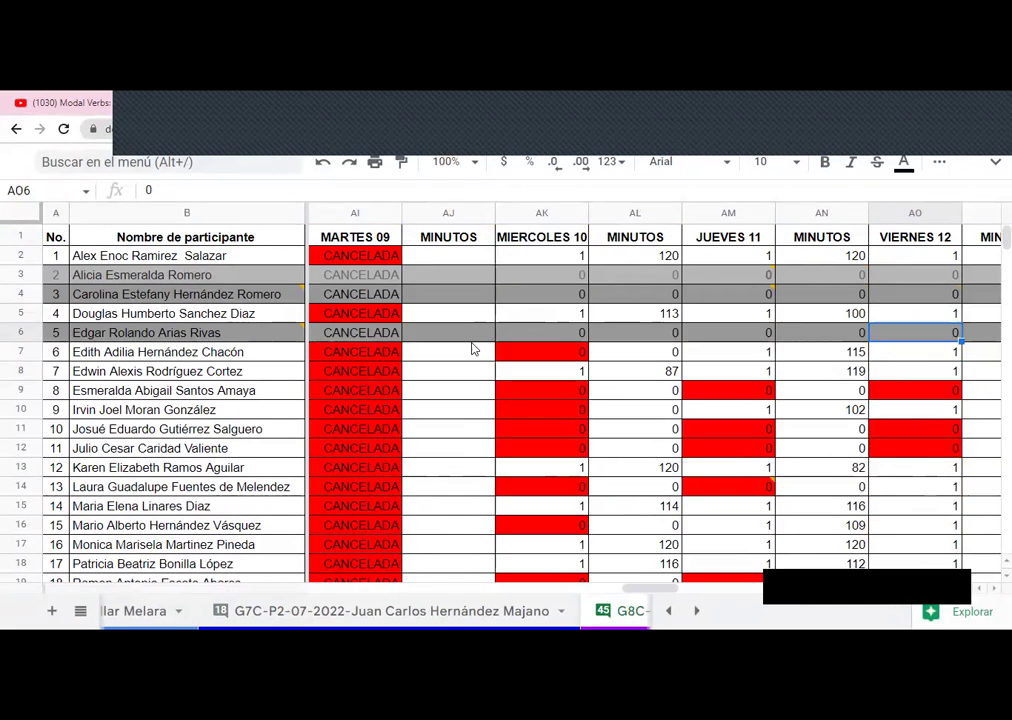
Continue along row 6 through the remaining daily attendance and minutes columns up to PORCENTAJE
{"action": "key", "text": "Right"}
{"action": "key", "text": "Right"}
{"action": "key", "text": "Right"}
{"action": "key", "text": "Right"}
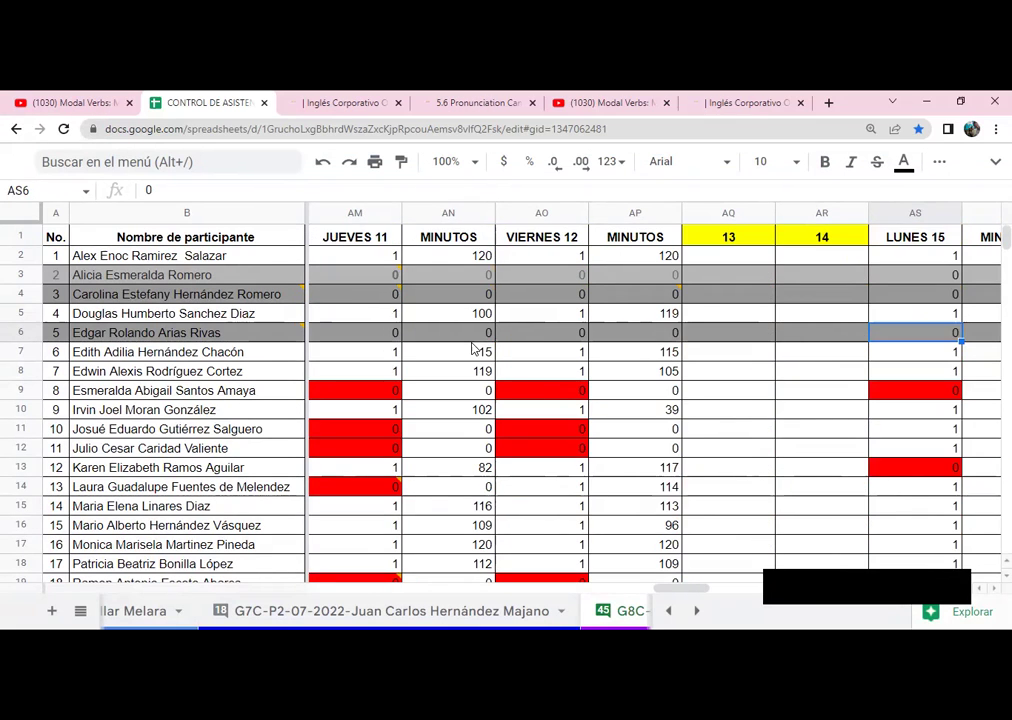
{"action": "key", "text": "Right"}
{"action": "key", "text": "Right"}
{"action": "key", "text": "Right"}
{"action": "key", "text": "Right"}
{"action": "key", "text": "Right"}
{"action": "key", "text": "Right"}
{"action": "key", "text": "Right"}
{"action": "key", "text": "Right"}
{"action": "key", "text": "Right"}
{"action": "key", "text": "Right"}
{"action": "key", "text": "Right"}
{"action": "key", "text": "Right"}
{"action": "key", "text": "Right"}
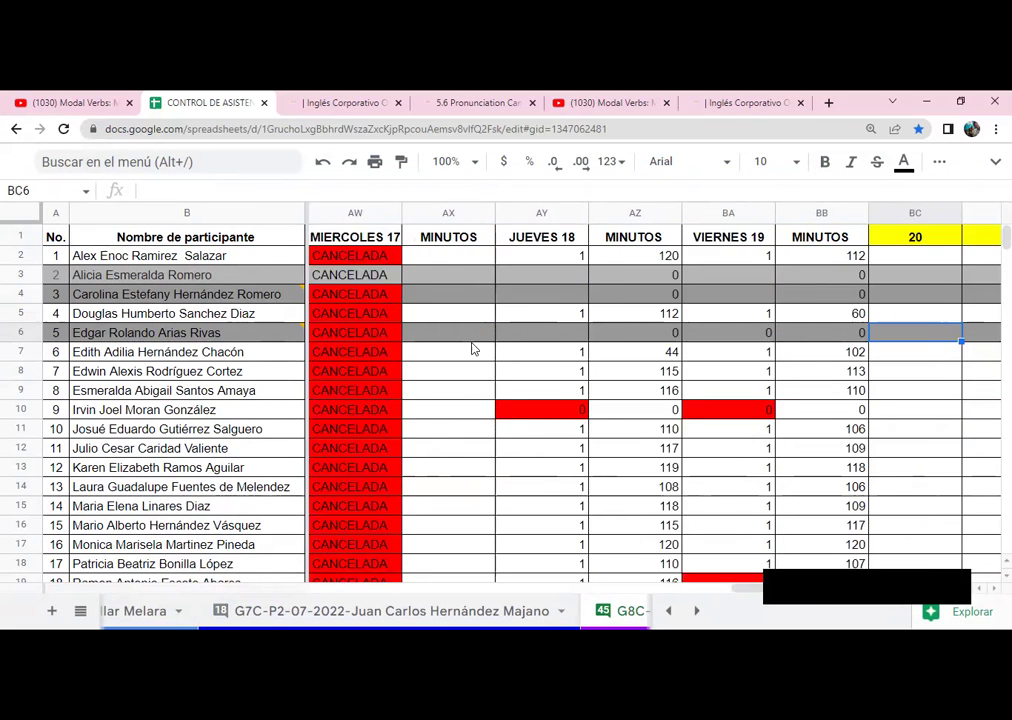
{"action": "key", "text": "Right"}
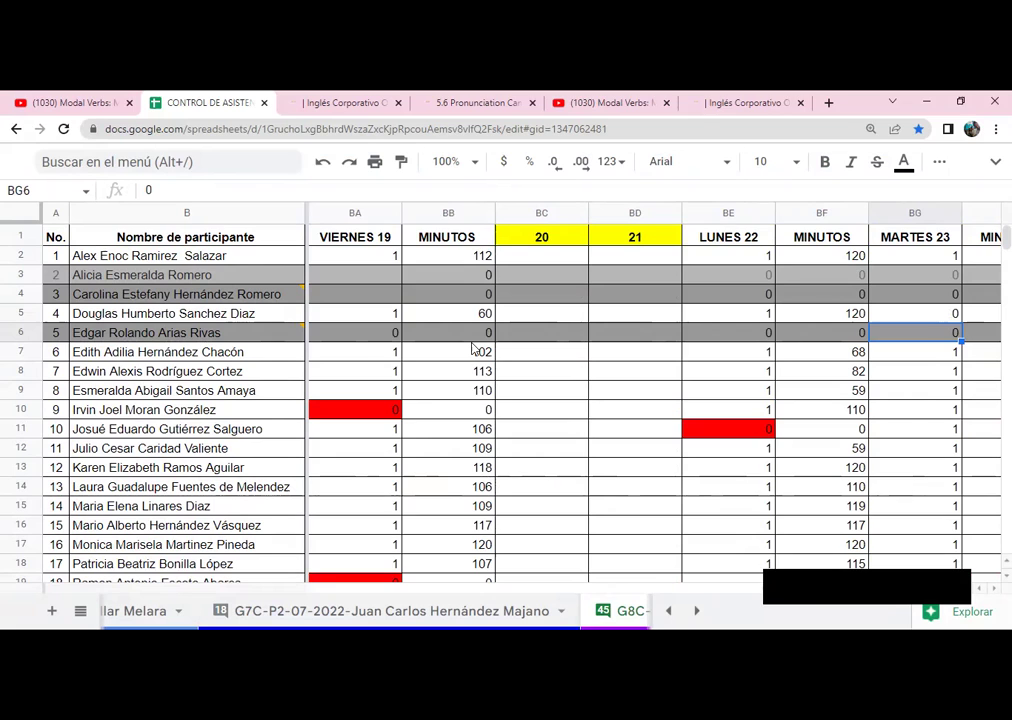
{"action": "key", "text": "Right"}
{"action": "key", "text": "Right"}
{"action": "key", "text": "Right"}
{"action": "key", "text": "Right"}
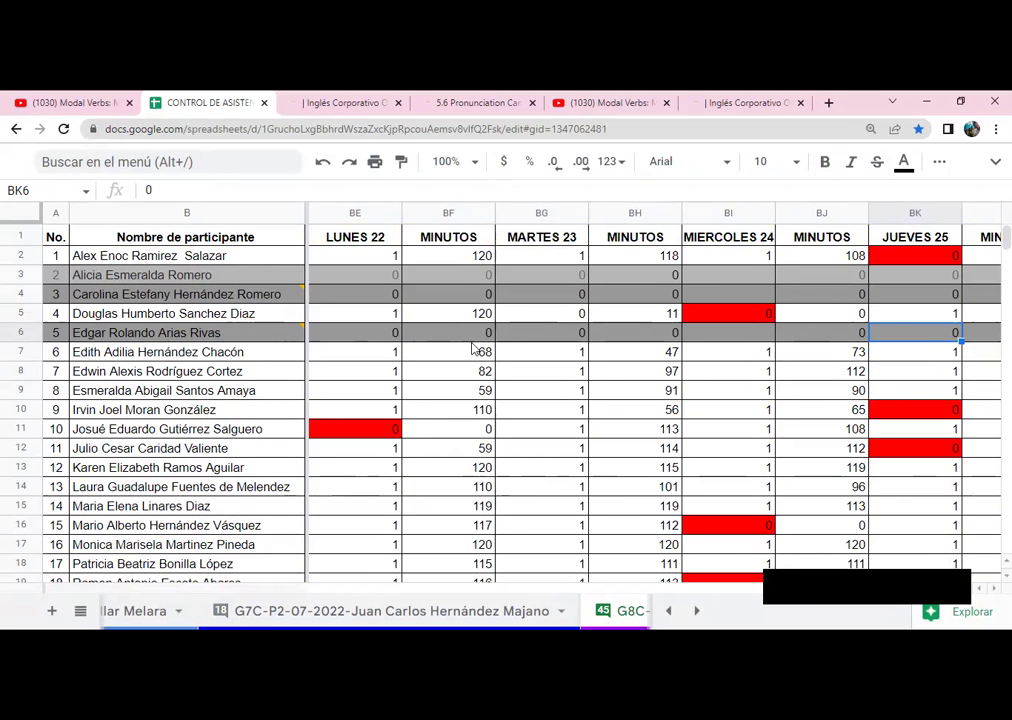
{"action": "key", "text": "Right"}
{"action": "key", "text": "Right"}
{"action": "key", "text": "Right"}
{"action": "key", "text": "Right"}
{"action": "key", "text": "Right"}
{"action": "key", "text": "Right"}
{"action": "key", "text": "Right"}
{"action": "key", "text": "Right"}
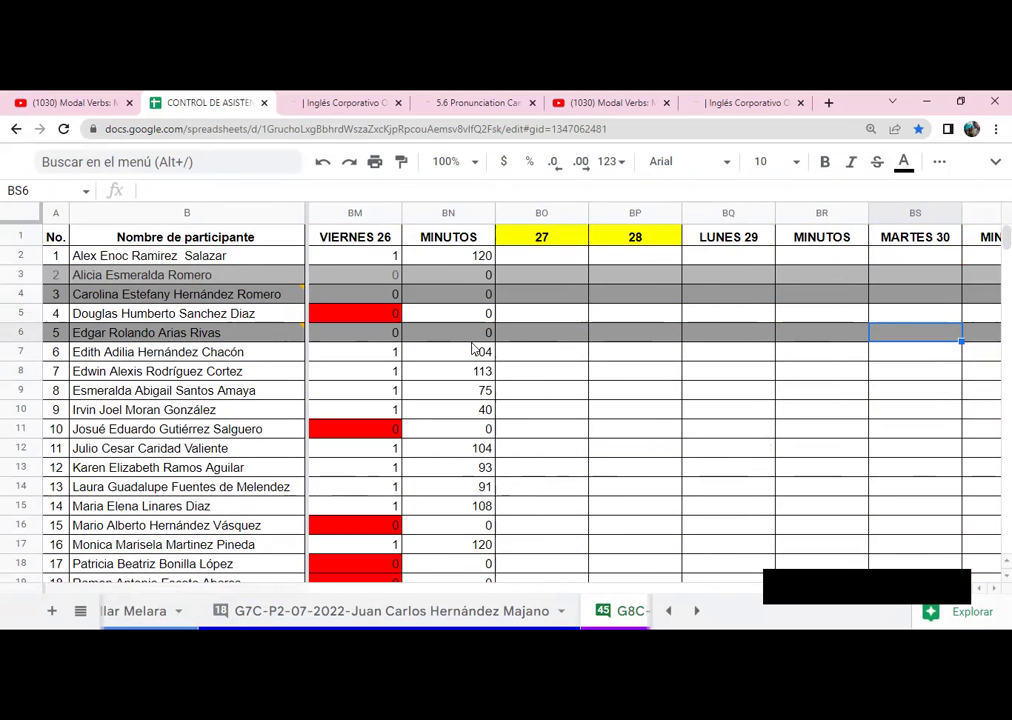
{"action": "key", "text": "Right"}
{"action": "key", "text": "Right"}
{"action": "key", "text": "Right"}
{"action": "key", "text": "Right"}
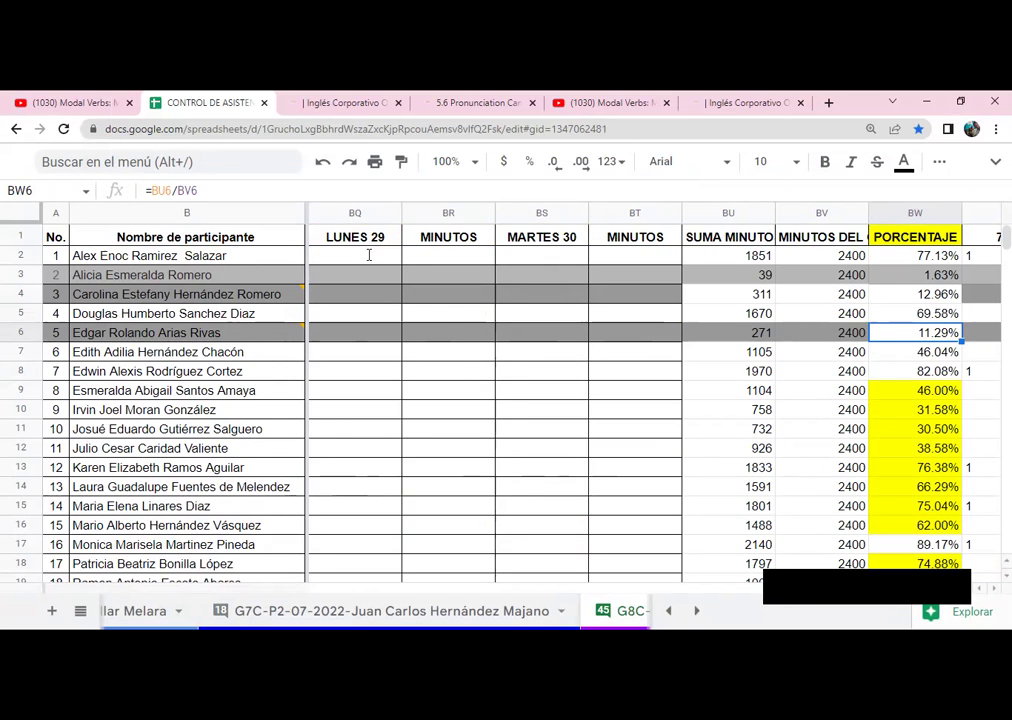
Enter 1 in the LUNES 29 attendance column for participants No. 1 and No. 4 (BQ2 and BQ5)
{"action": "left_click", "coordinate": [369, 255]}
{"action": "type", "text": "1"}
{"action": "key", "text": "Return"}
{"action": "key", "text": "Down"}
{"action": "key", "text": "Down"}
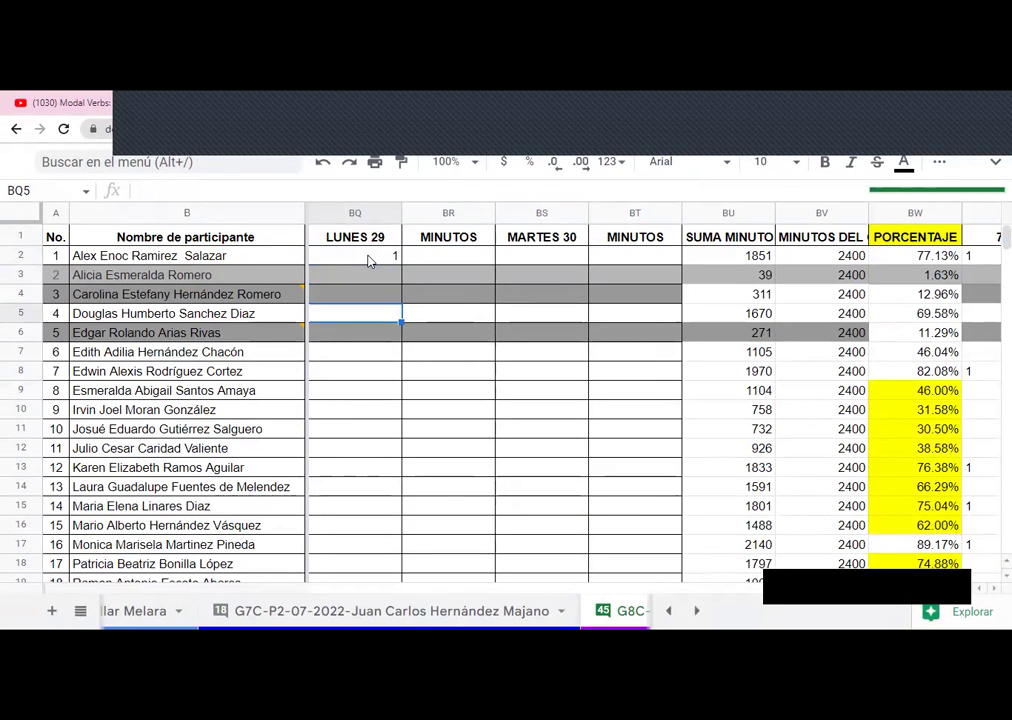
{"action": "key", "text": "Down"}
{"action": "key", "text": "Up"}
{"action": "type", "text": "1"}
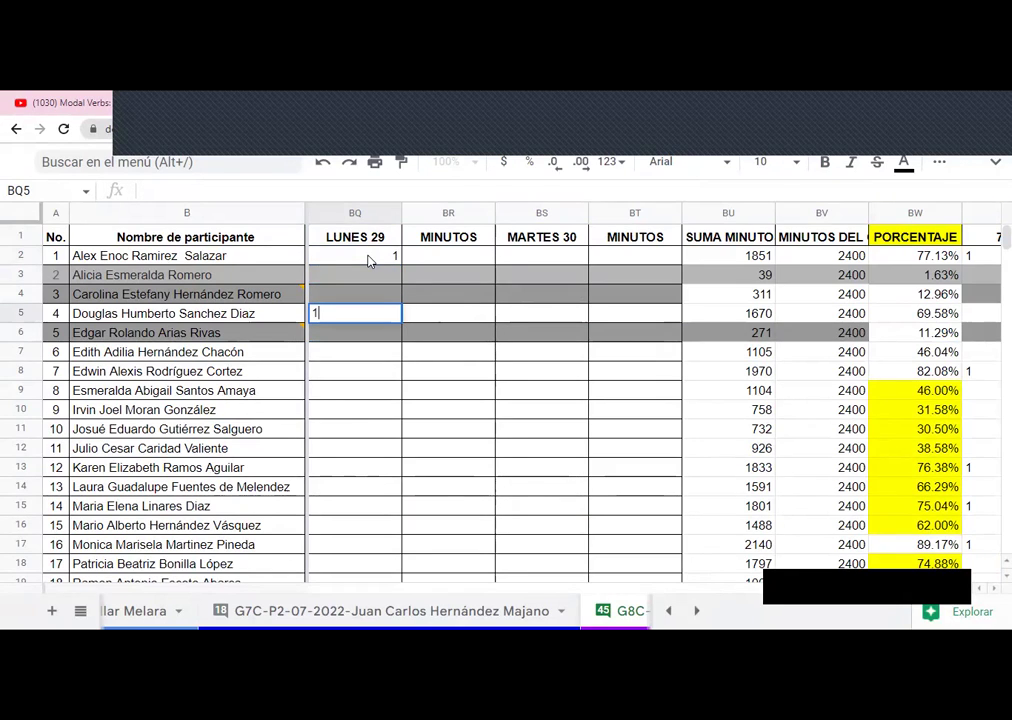
{"action": "key", "text": "Return"}
Record LUNES 29 attendance as 1 for participants No. 6 to 9, in cells BQ7 to BQ10
{"action": "key", "text": "Down"}
{"action": "type", "text": "1"}
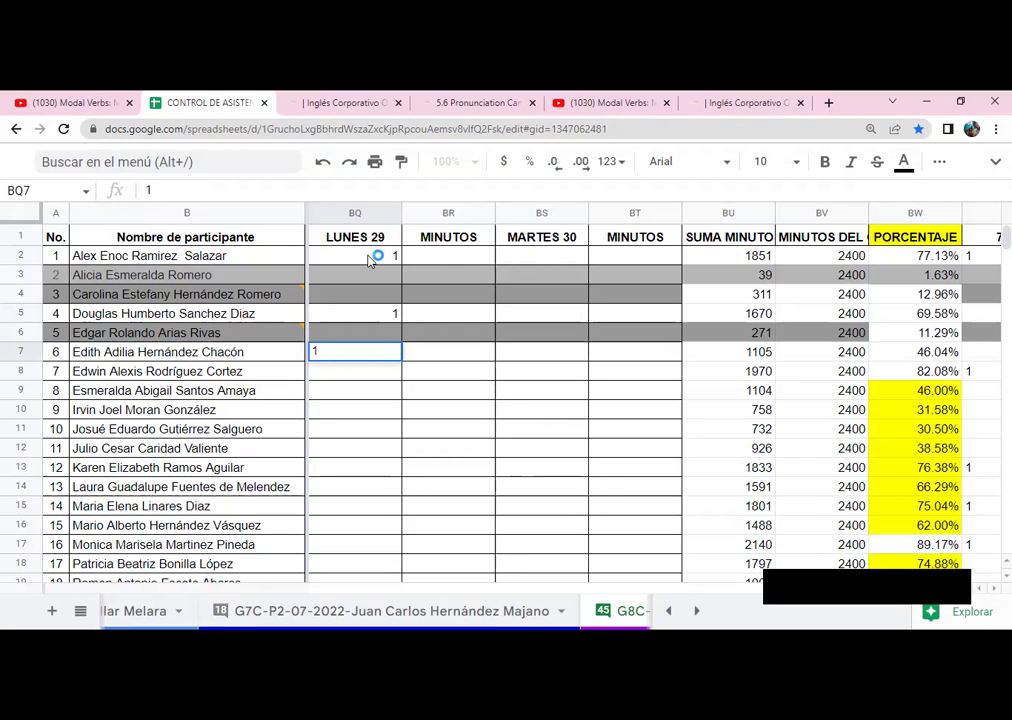
{"action": "key", "text": "Return"}
{"action": "type", "text": "1"}
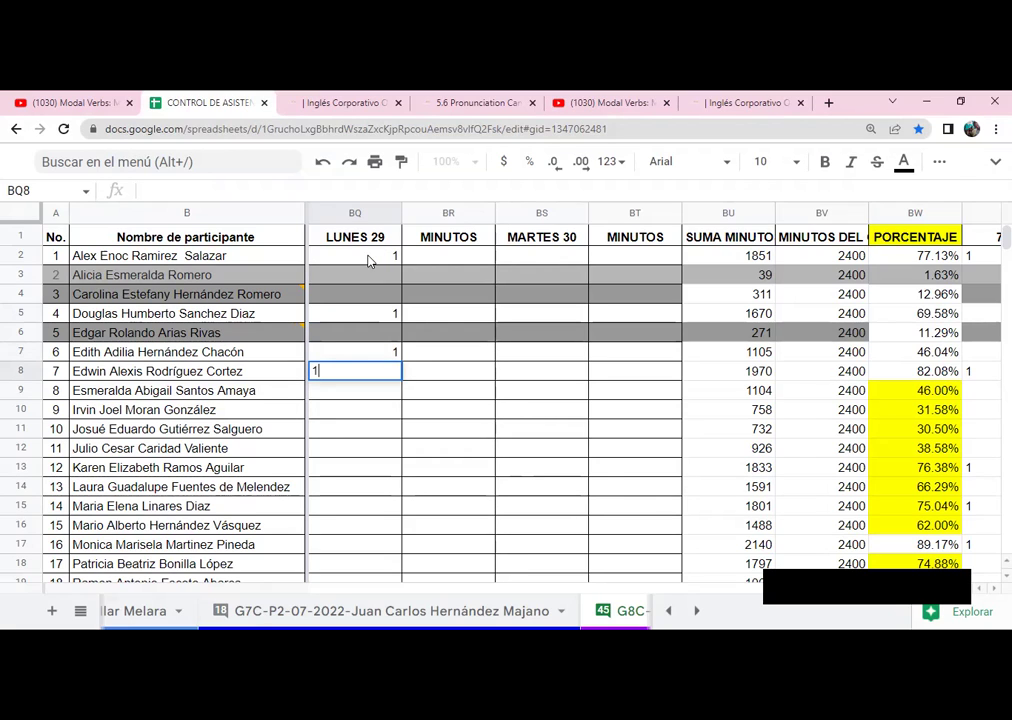
{"action": "key", "text": "Return"}
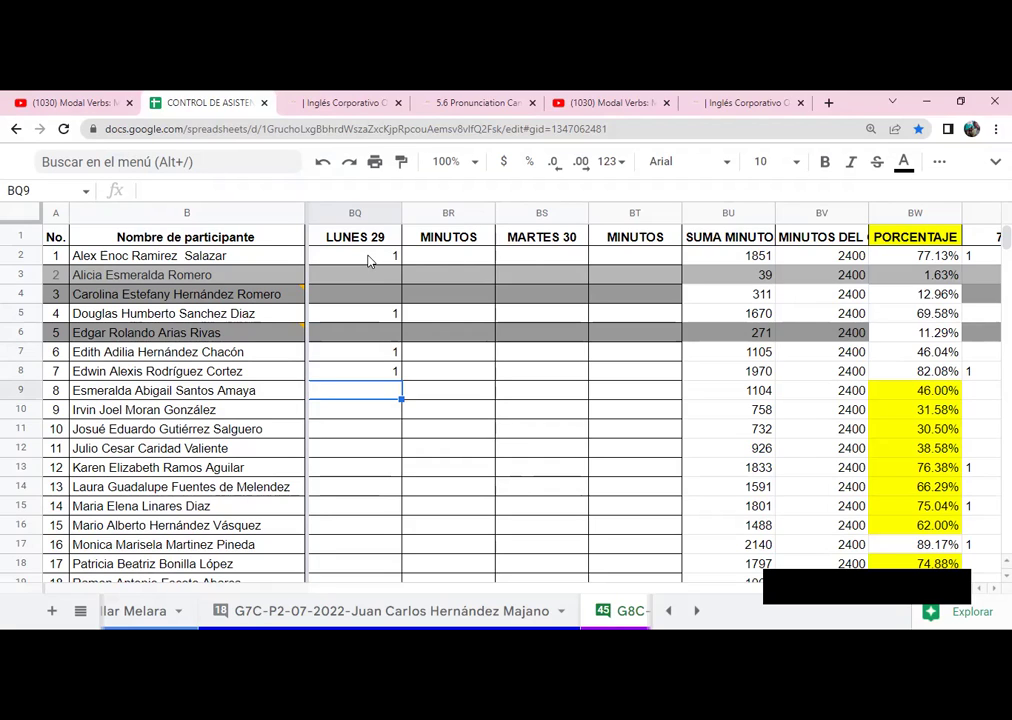
{"action": "type", "text": "1"}
{"action": "key", "text": "Return"}
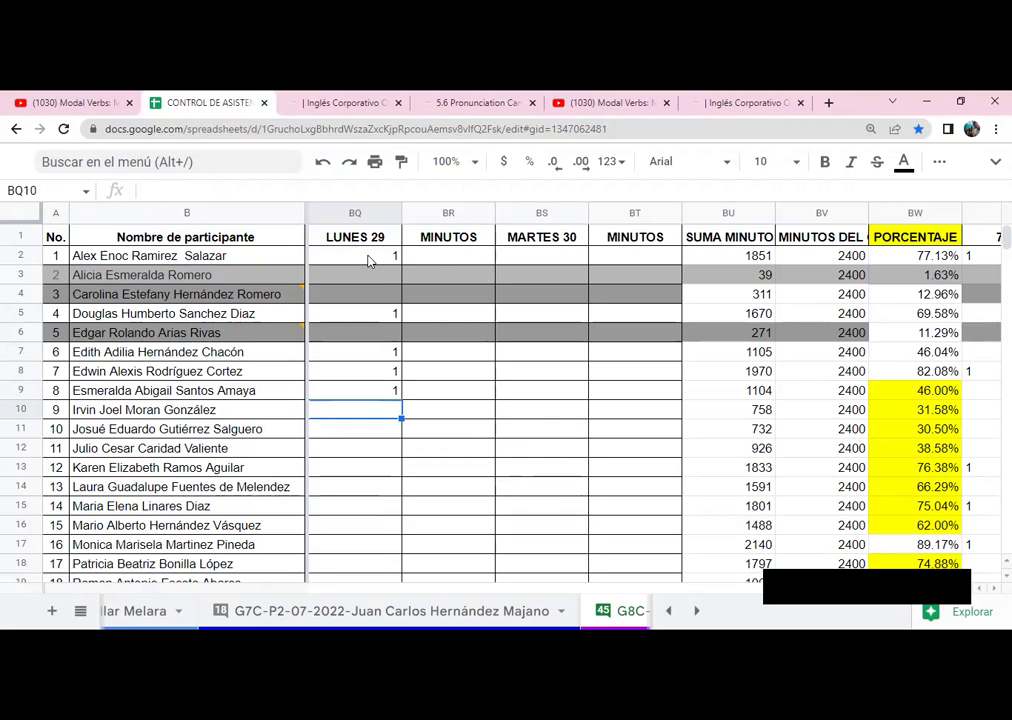
{"action": "type", "text": "1"}
{"action": "key", "text": "Return"}
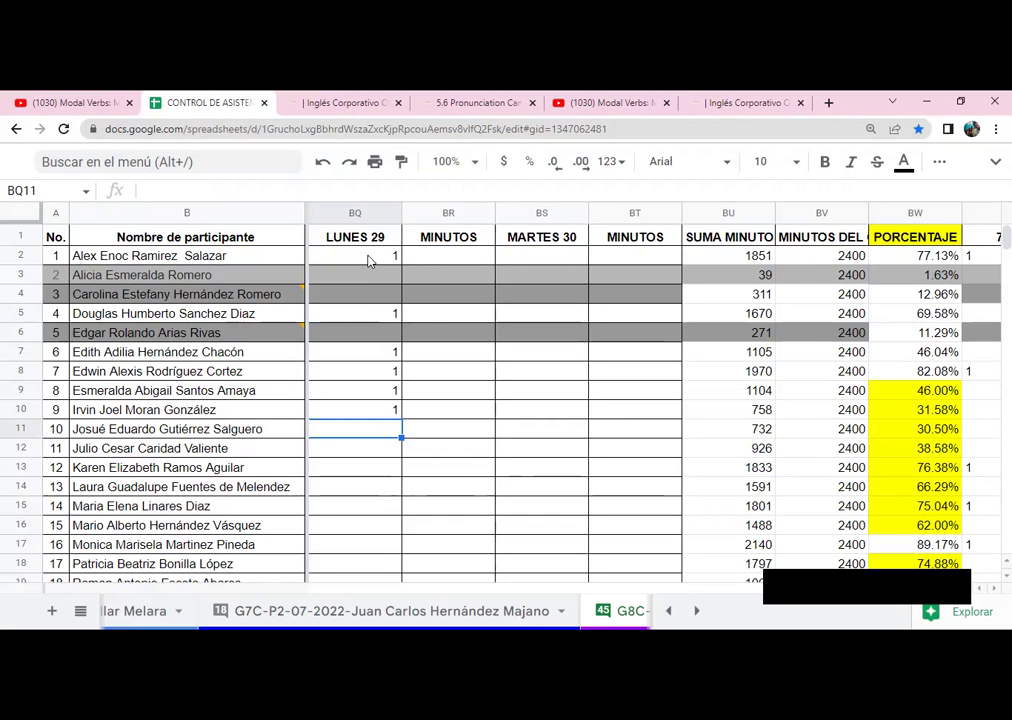
Record LUNES 29 attendance for participants No. 10 to 12 in BQ11 to BQ13, leaving each cell as 1
{"action": "type", "text": "1"}
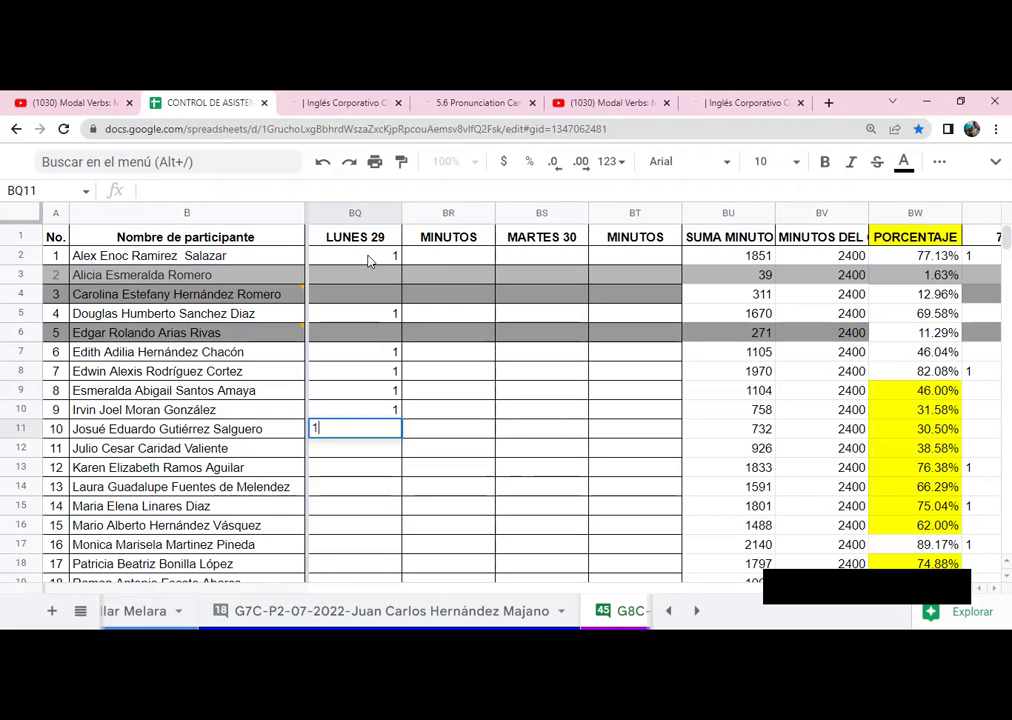
{"action": "key", "text": "Return"}
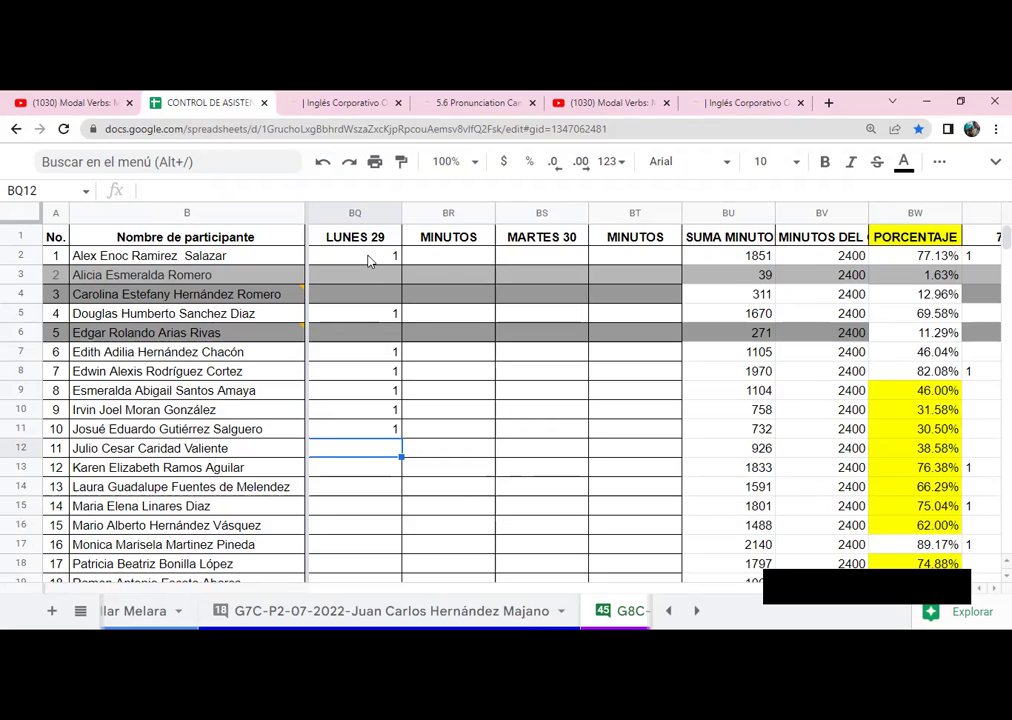
{"action": "type", "text": "1"}
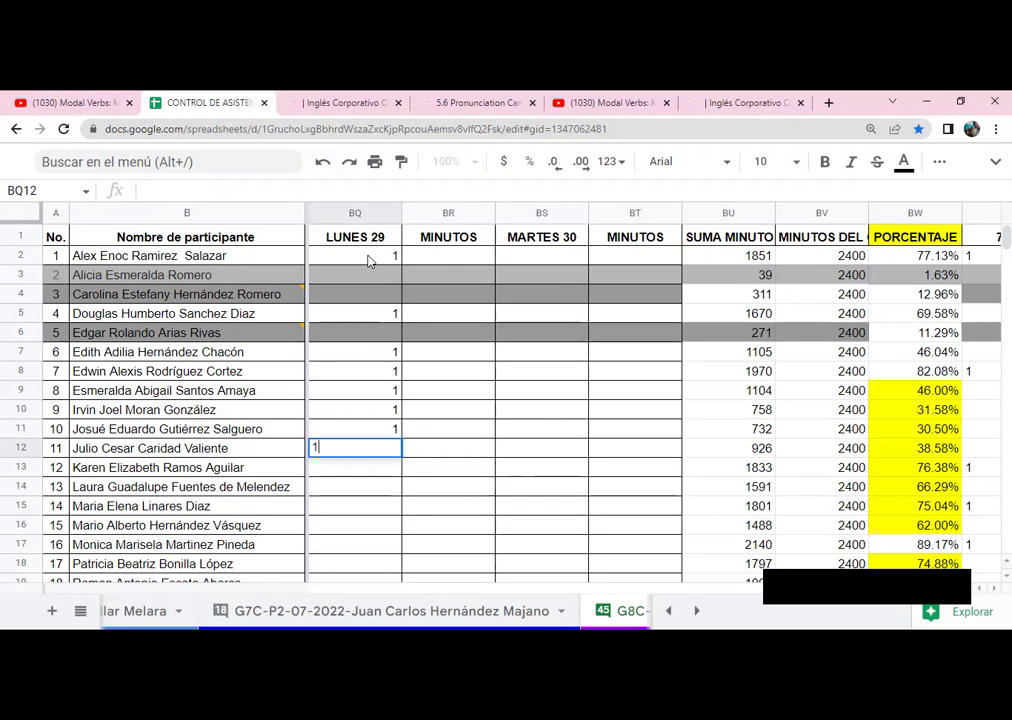
{"action": "key", "text": "Return"}
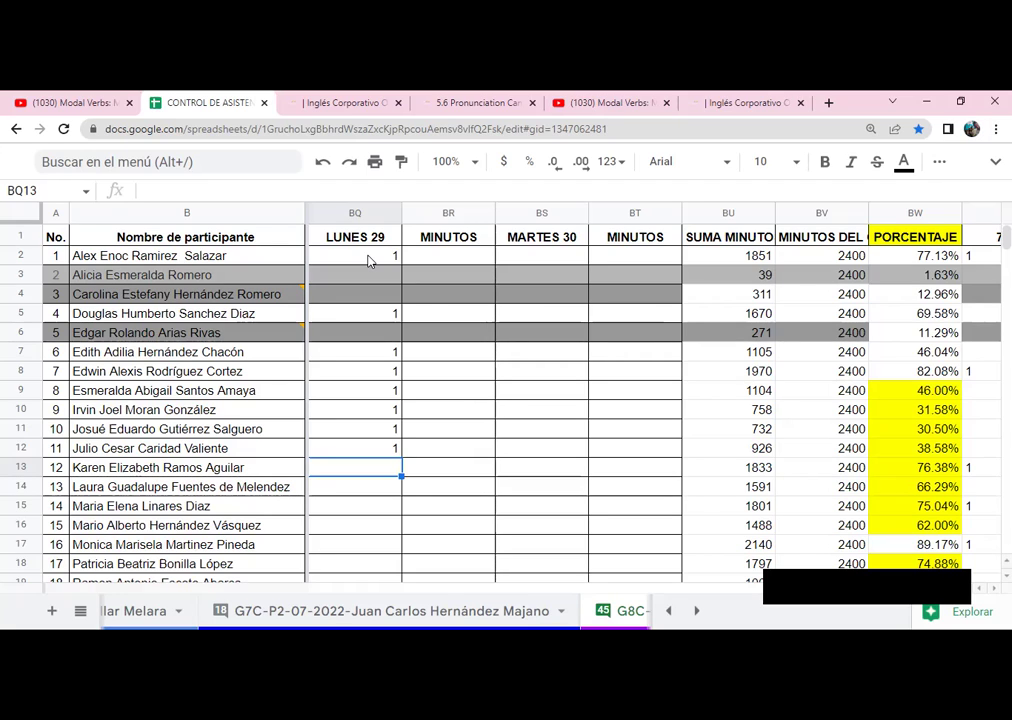
{"action": "type", "text": "0"}
{"action": "key", "text": "Return"}
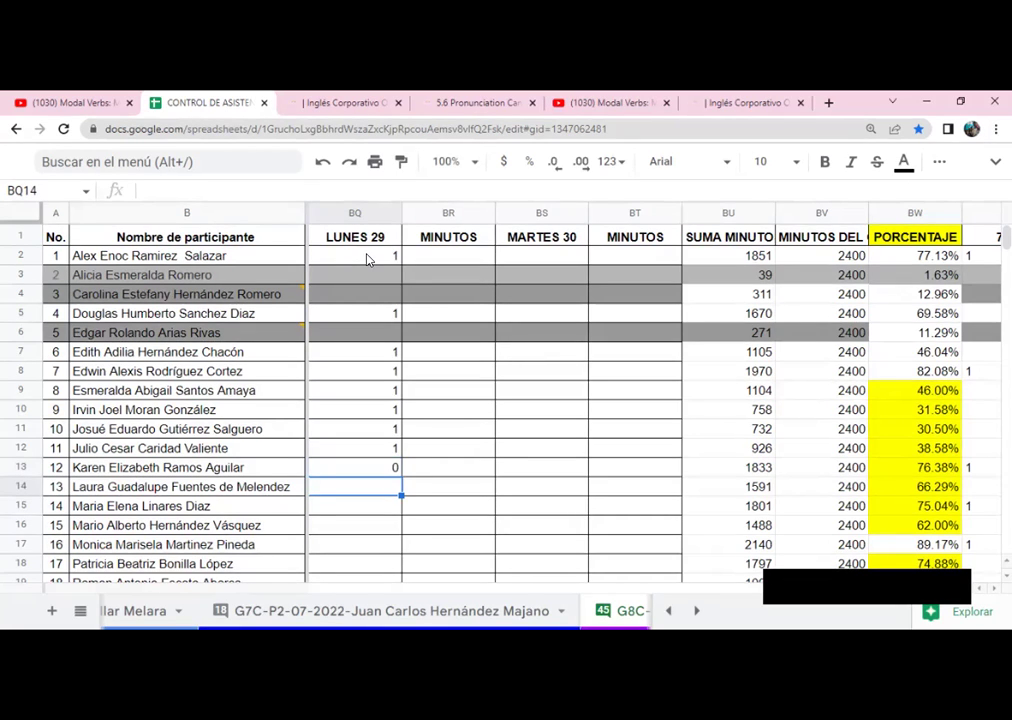
{"action": "key", "text": "Up"}
{"action": "type", "text": "1"}
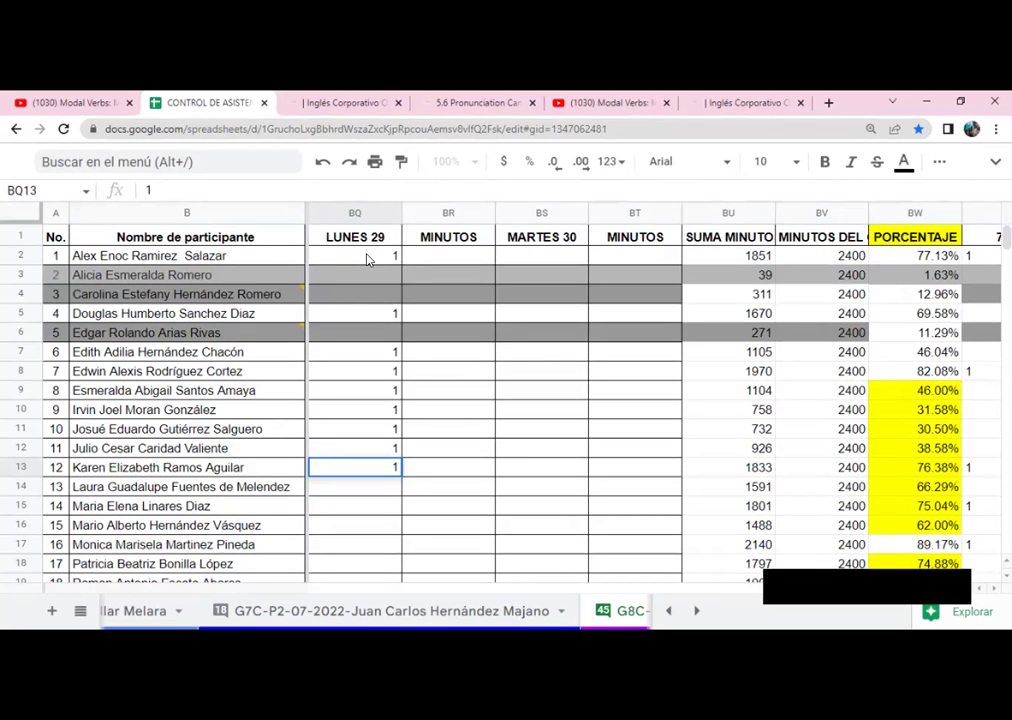
{"action": "key", "text": "Return"}
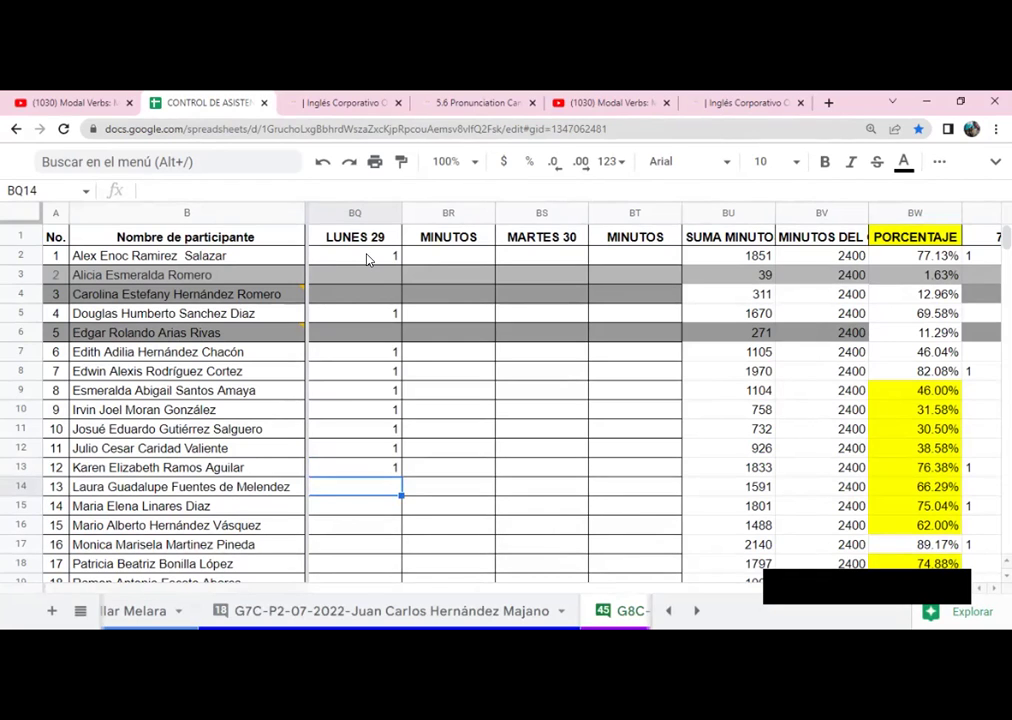
Record LUNES 29 attendance as 1 for participants No. 13 to 17, in cells BQ14 to BQ18
{"action": "type", "text": "1"}
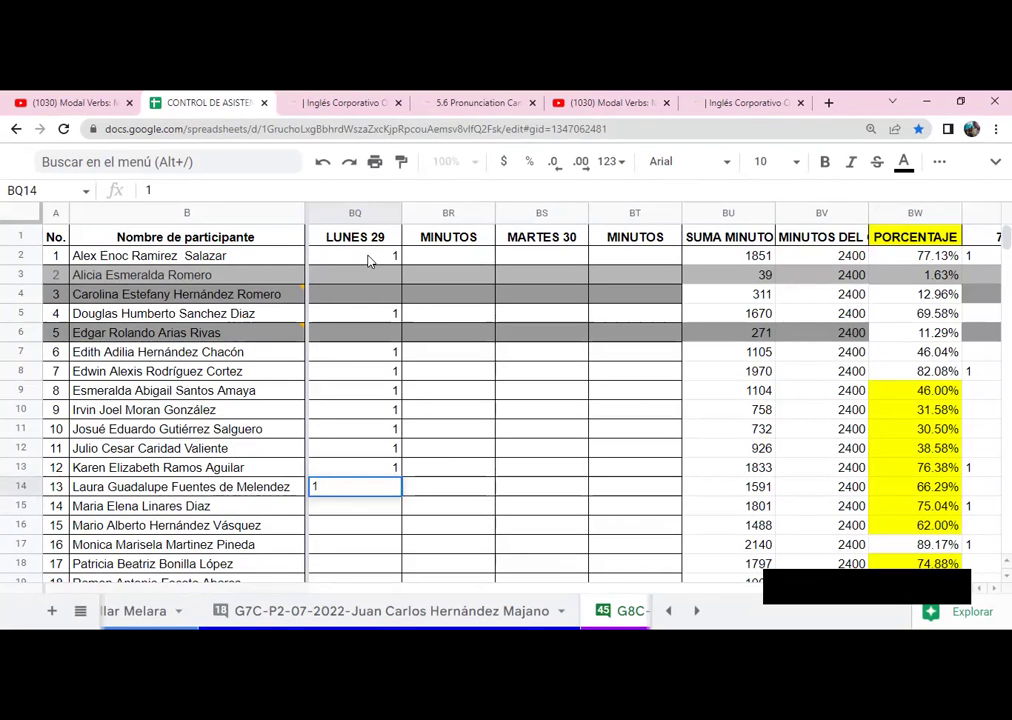
{"action": "key", "text": "Return"}
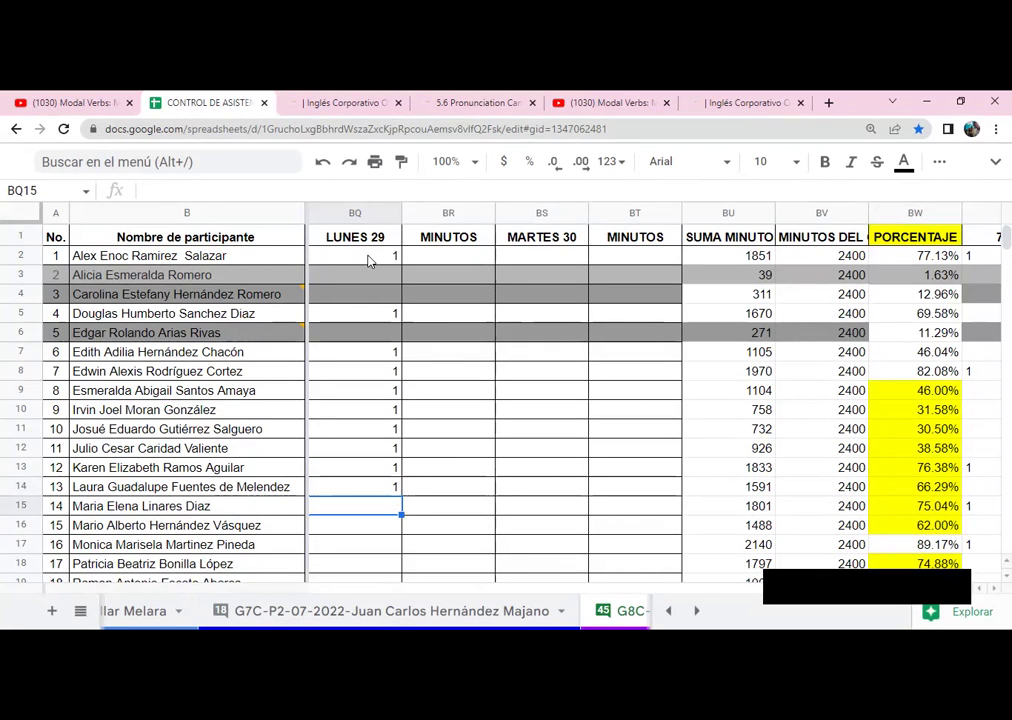
{"action": "type", "text": "1"}
{"action": "key", "text": "Return"}
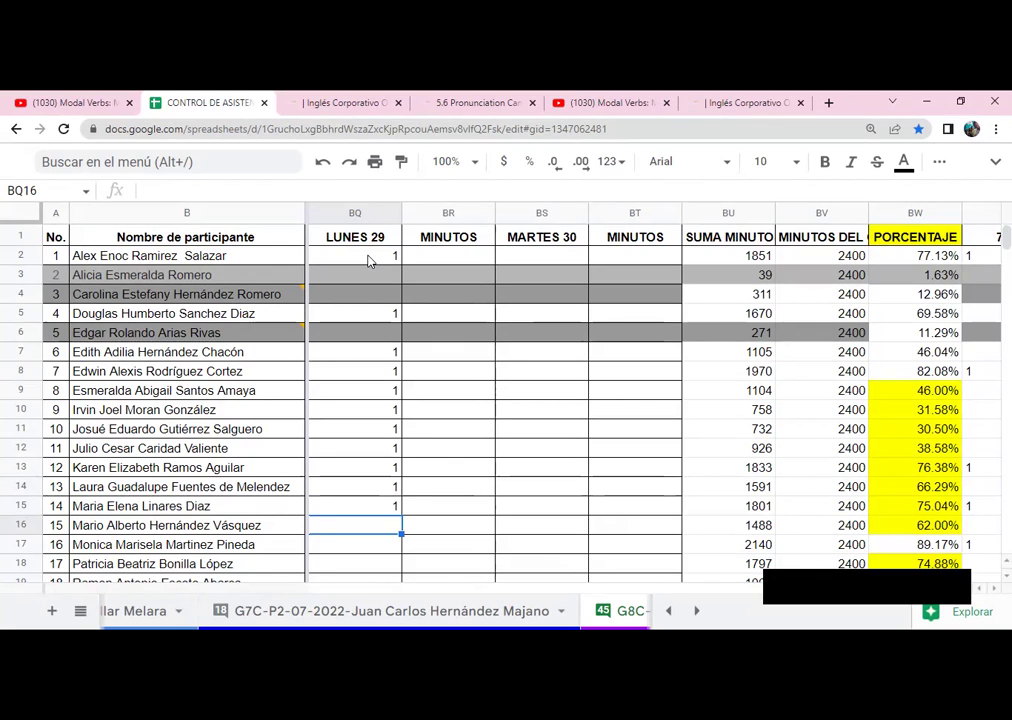
{"action": "type", "text": "1"}
{"action": "key", "text": "Return"}
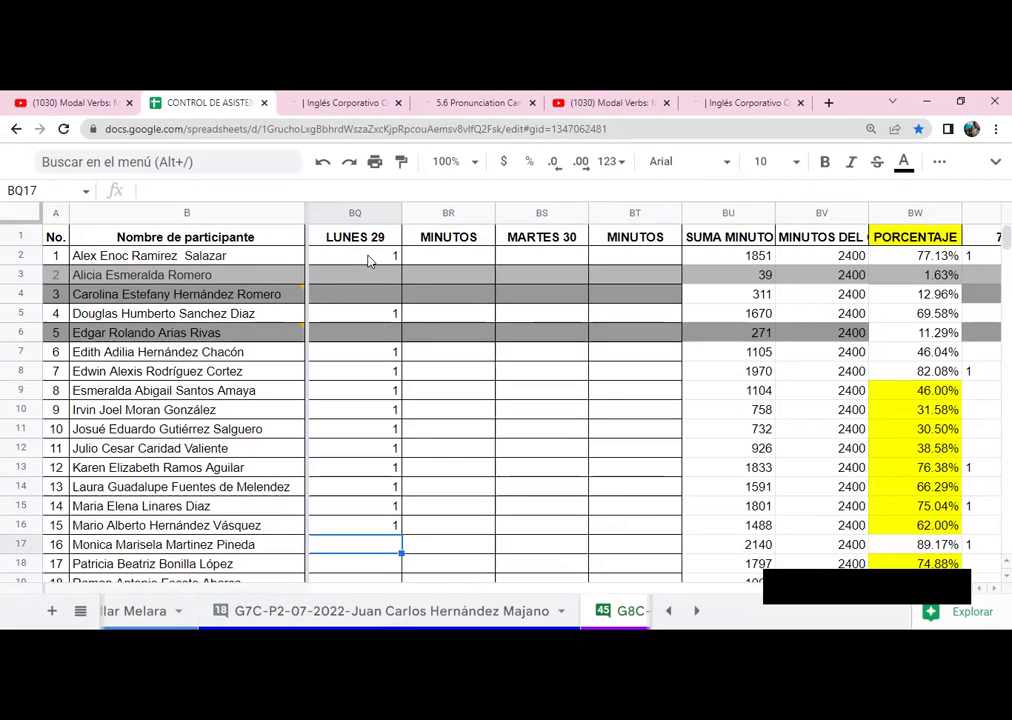
{"action": "type", "text": "1"}
{"action": "key", "text": "Return"}
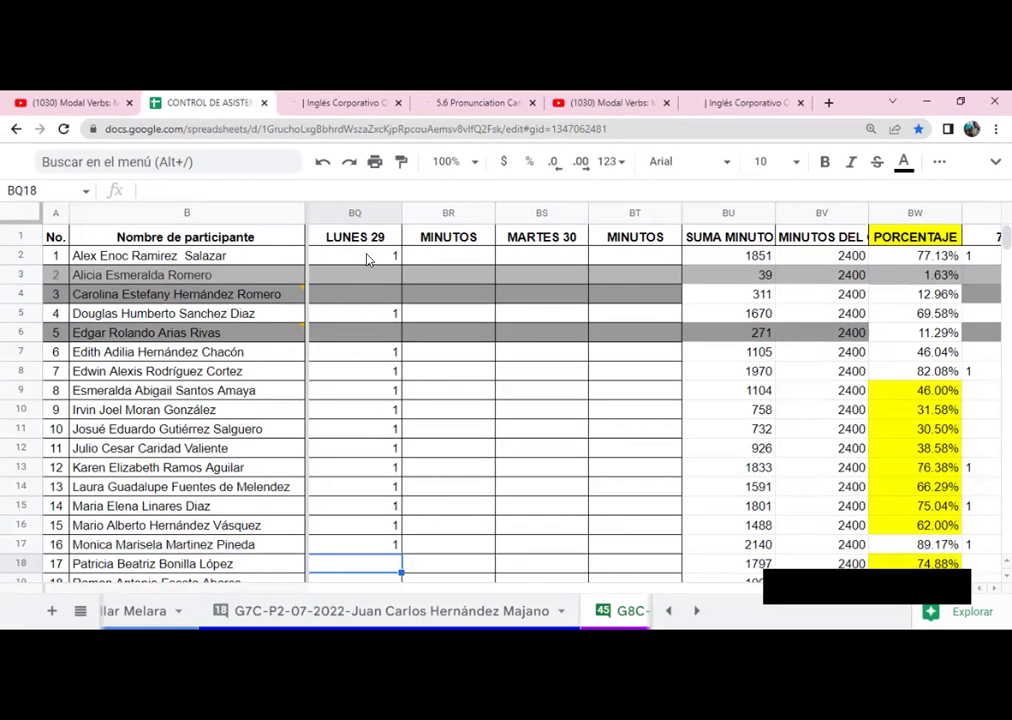
{"action": "type", "text": "1"}
{"action": "key", "text": "Return"}
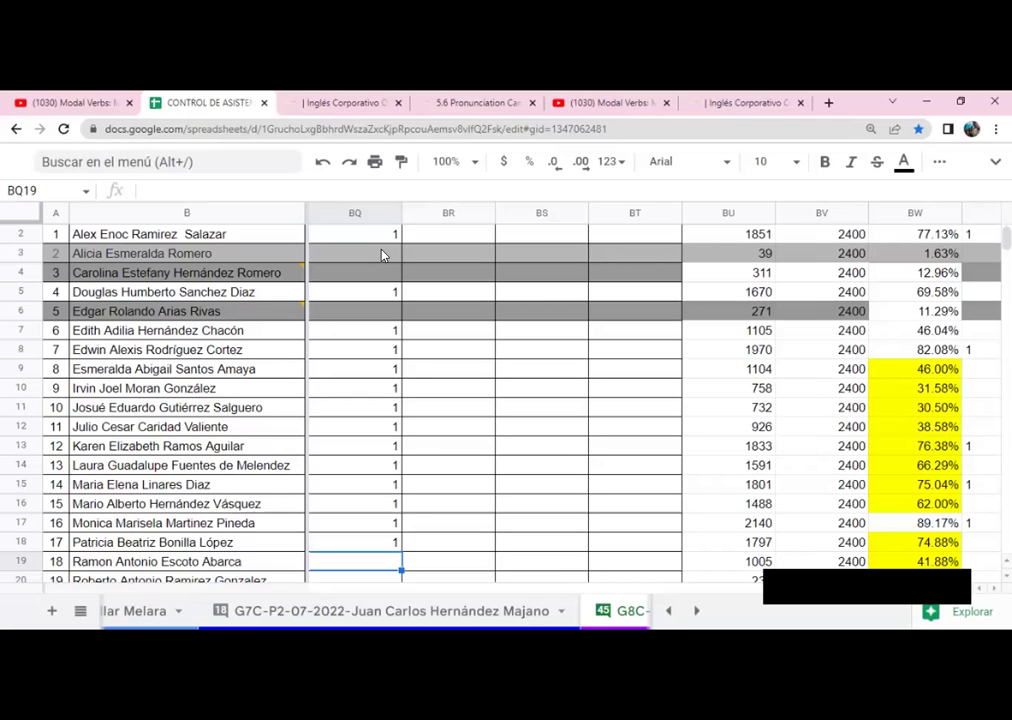
Enter LUNES 29 attendance as 0 for participants No. 18 and 19 and 1 for participant No. 20
{"action": "type", "text": "0"}
{"action": "key", "text": "Return"}
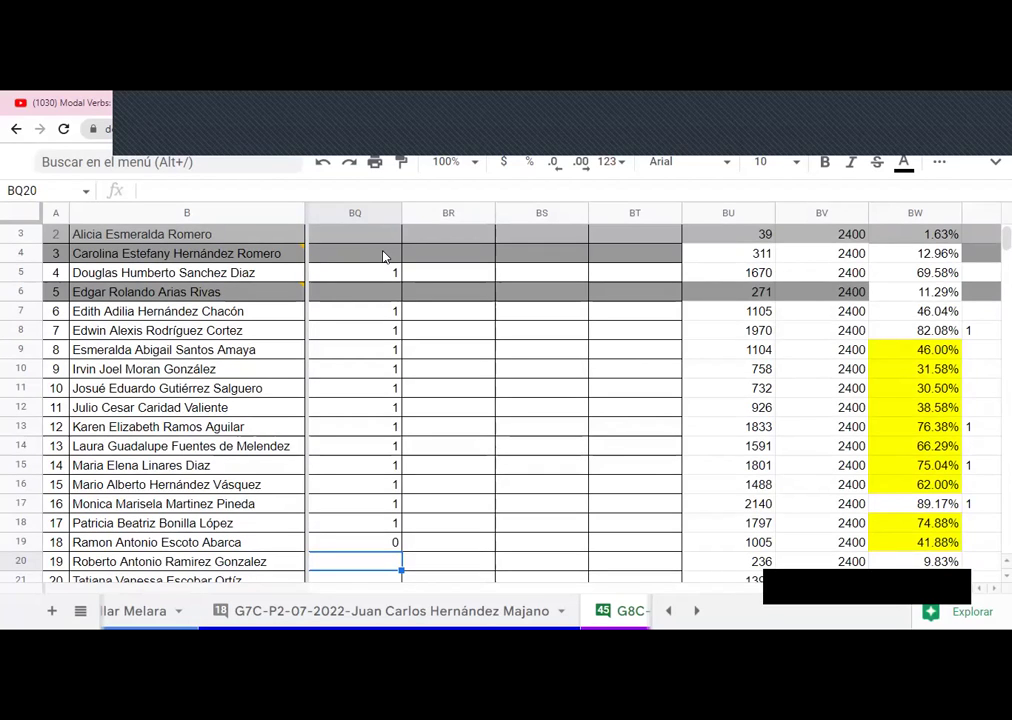
{"action": "type", "text": "0"}
{"action": "key", "text": "Return"}
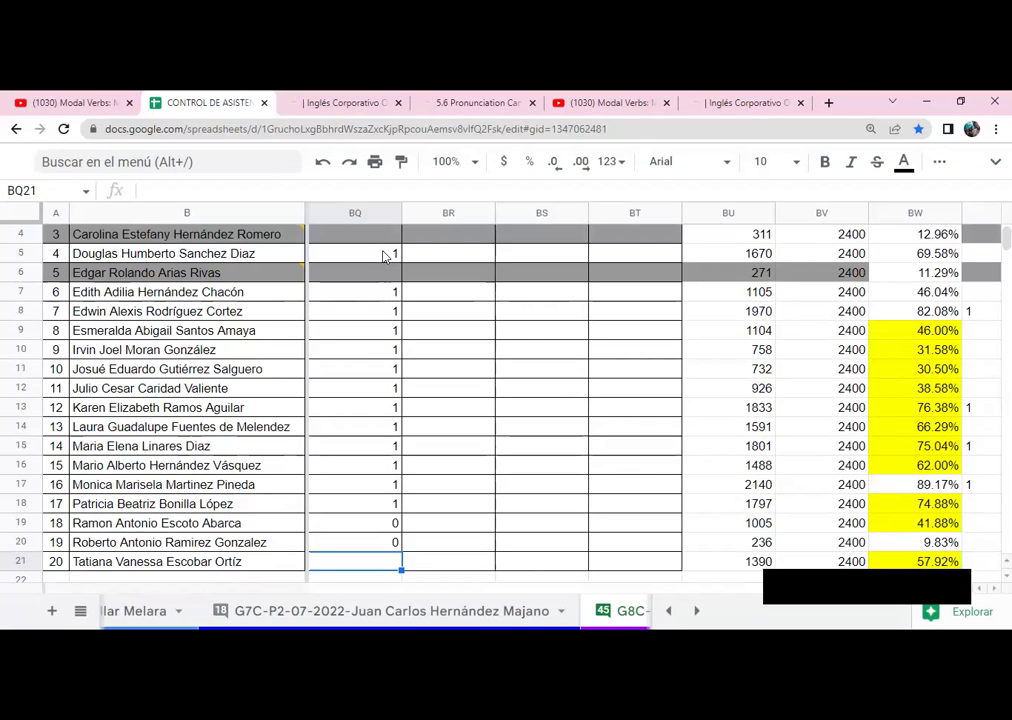
{"action": "type", "text": "1"}
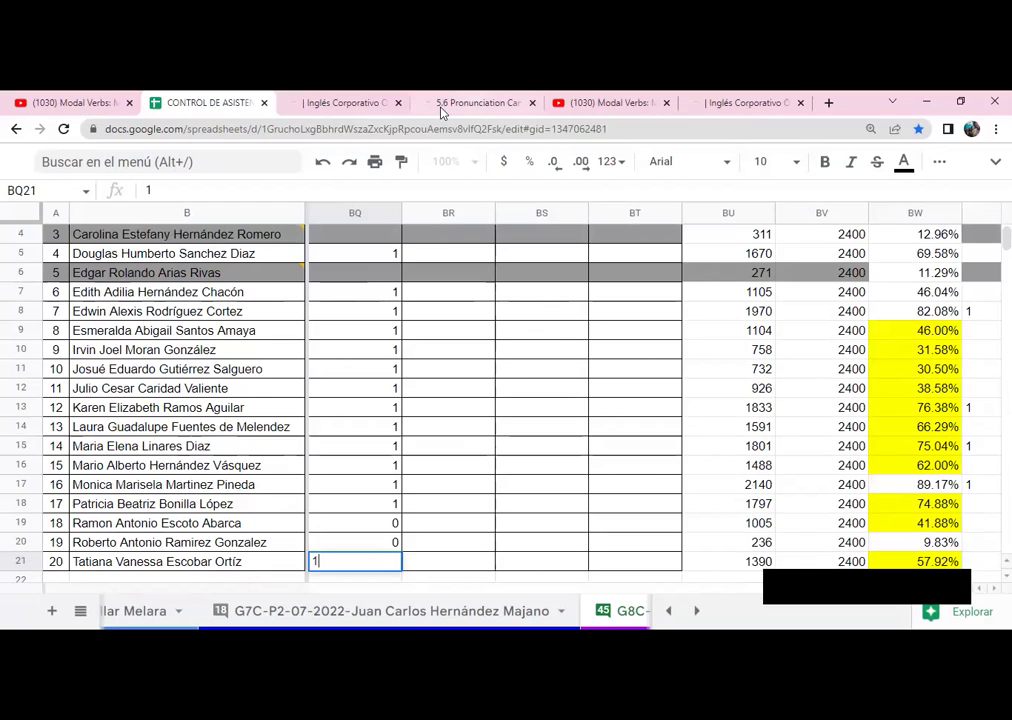